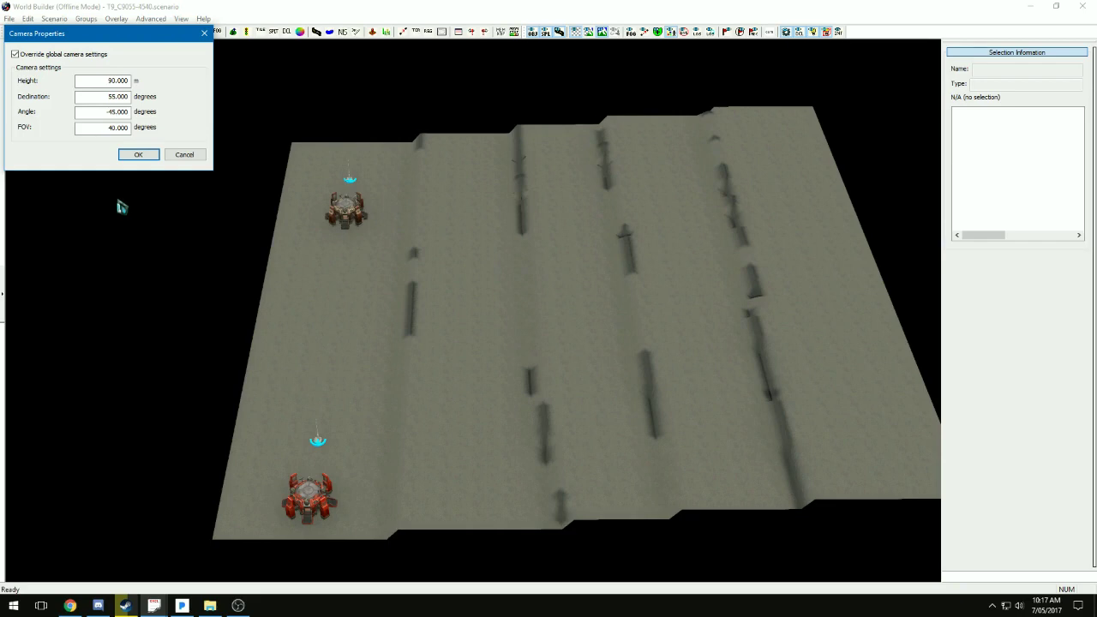
# - Cancel the camera properties, keeping height 90 and declination 55, and tilt the view of the stepped terrain
pyautogui.click(184, 155)
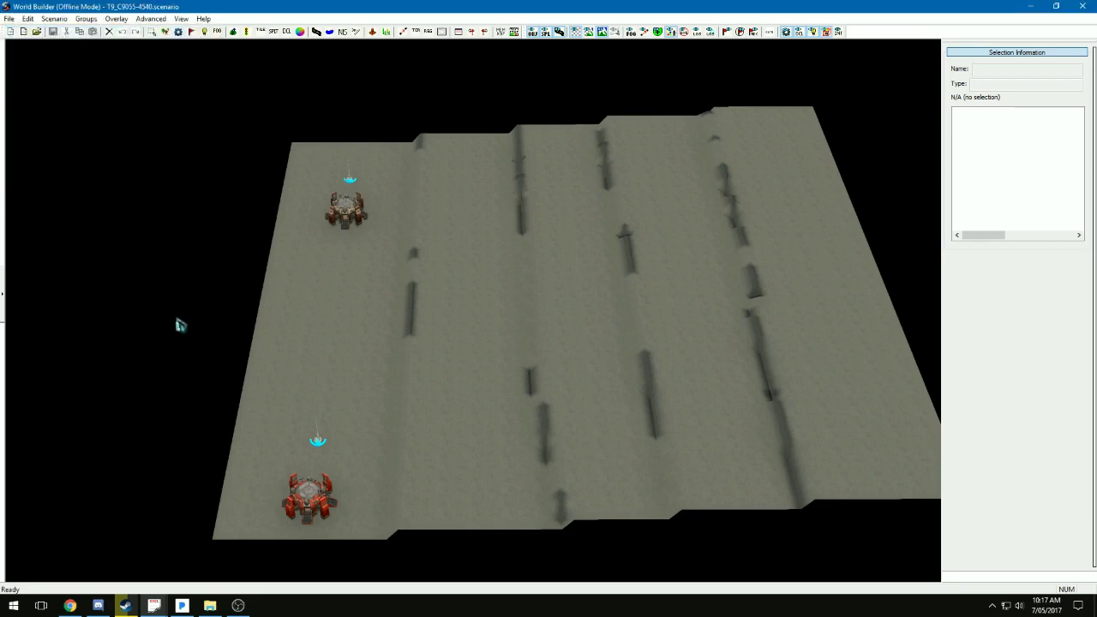
pyautogui.moveTo(190, 332); pyautogui.dragTo(540, 310, button='middle')
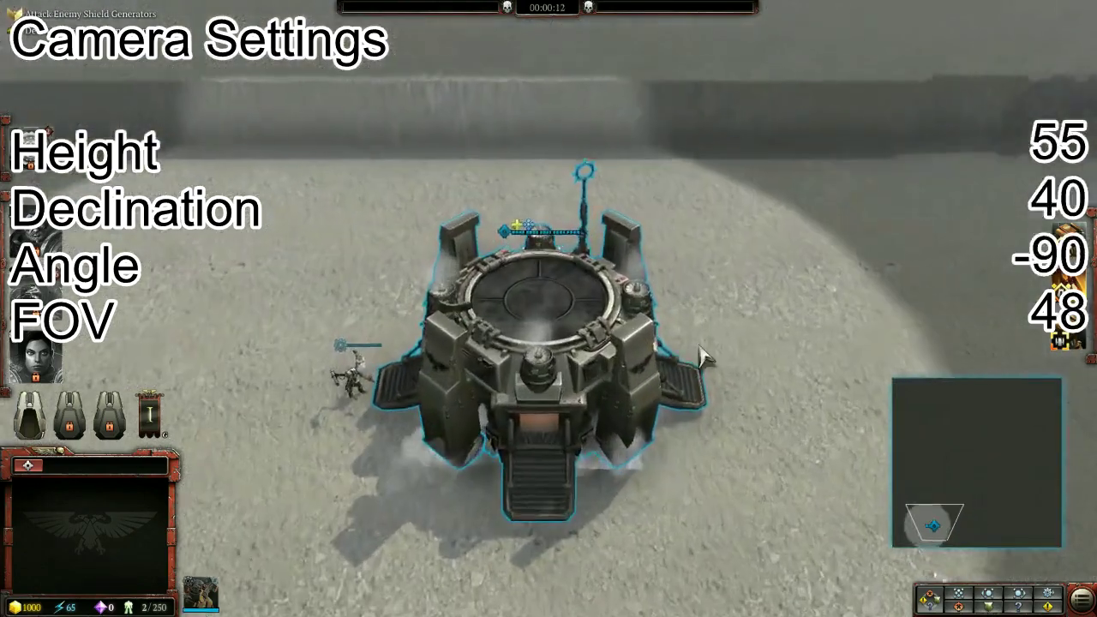
# - Zoom the in-game camera out to show the stepped terrain behind the shield generator
pyautogui.scroll(-5, 801, 331)
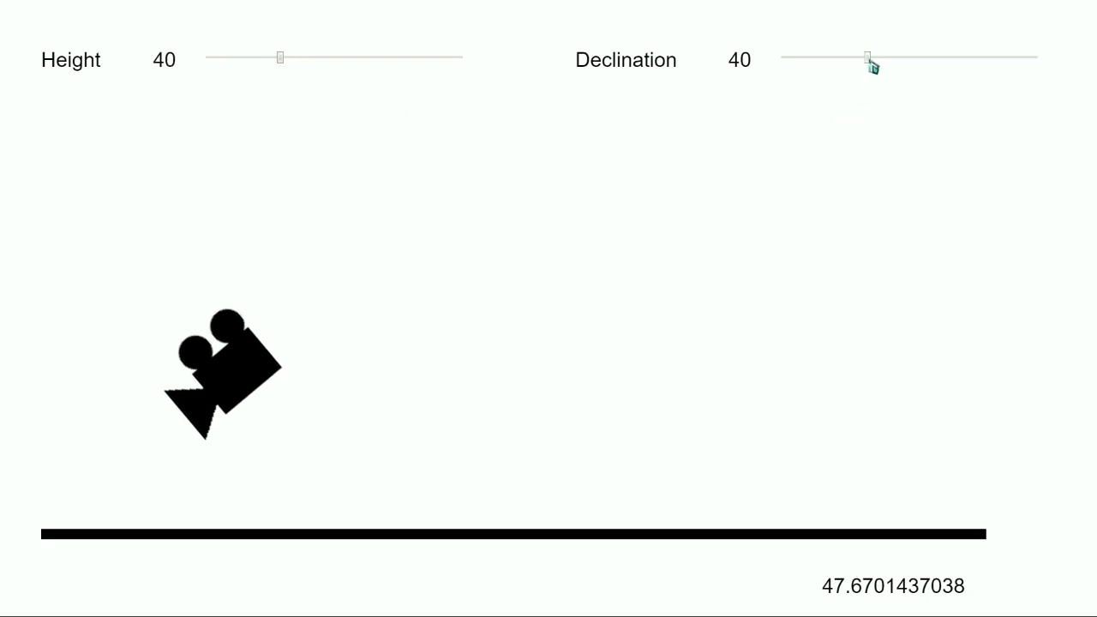
# - Set the camera demo to declination 40 and height about 50, giving a distance near 60
pyautogui.moveTo(868, 57); pyautogui.dragTo(973, 58)
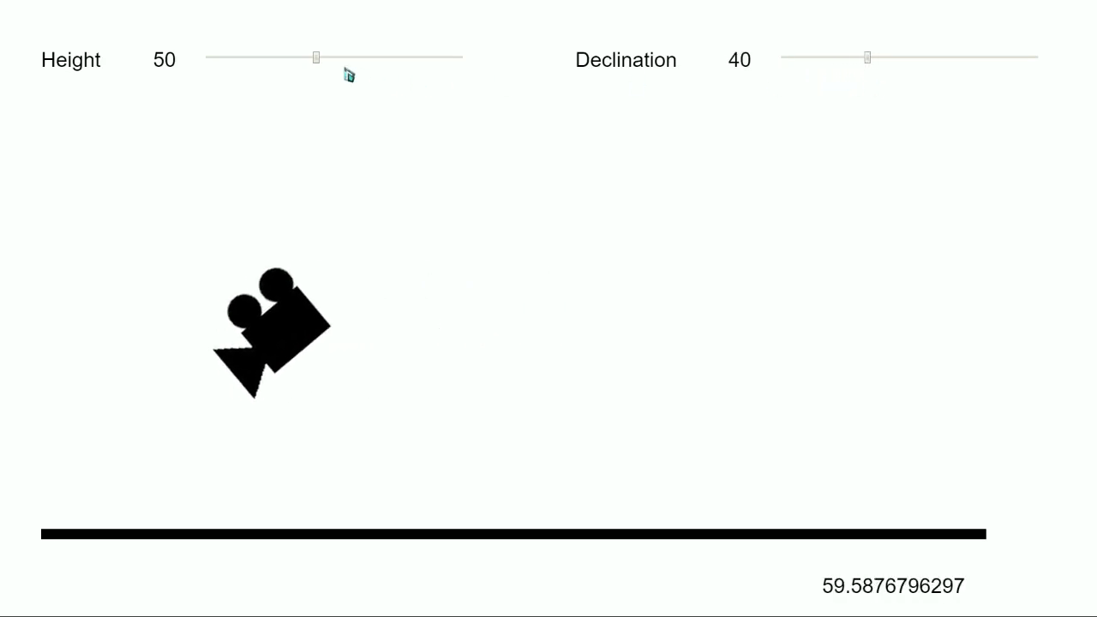
pyautogui.moveTo(318, 59); pyautogui.dragTo(379, 68)
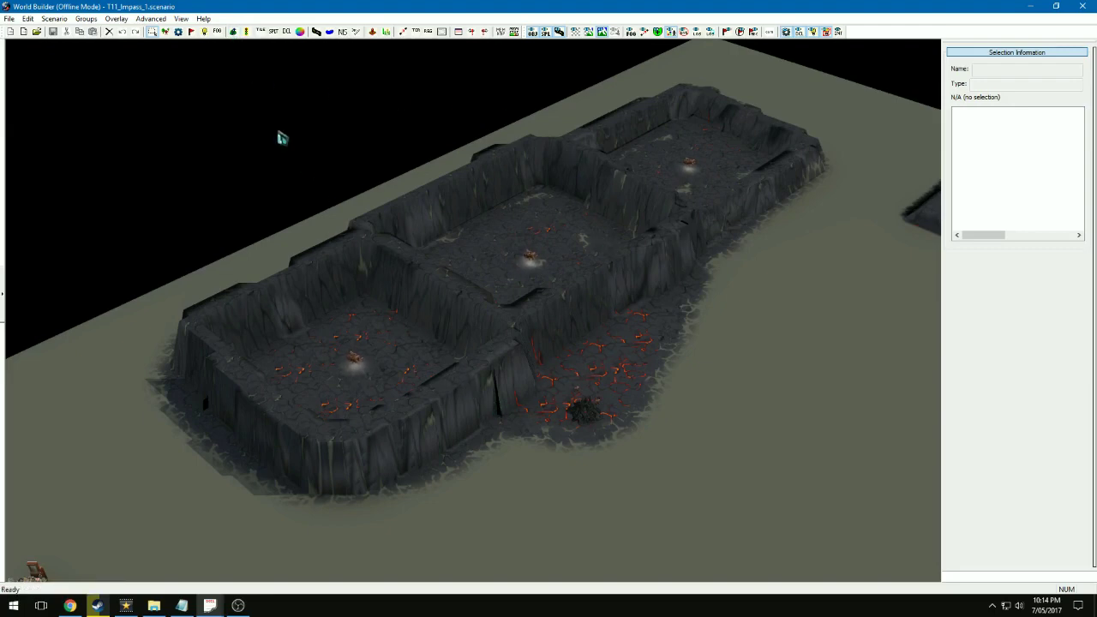
# - In the Impass Map Editor, display impassability for infantry, vehicle and skimmer
pyautogui.click(166, 32)
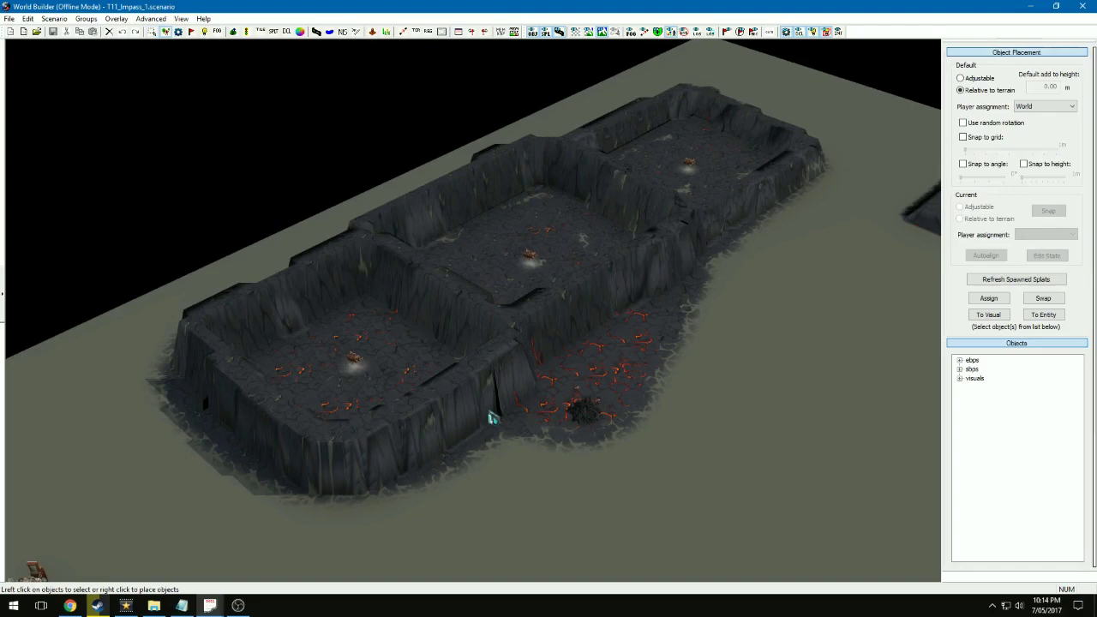
pyautogui.click(248, 32)
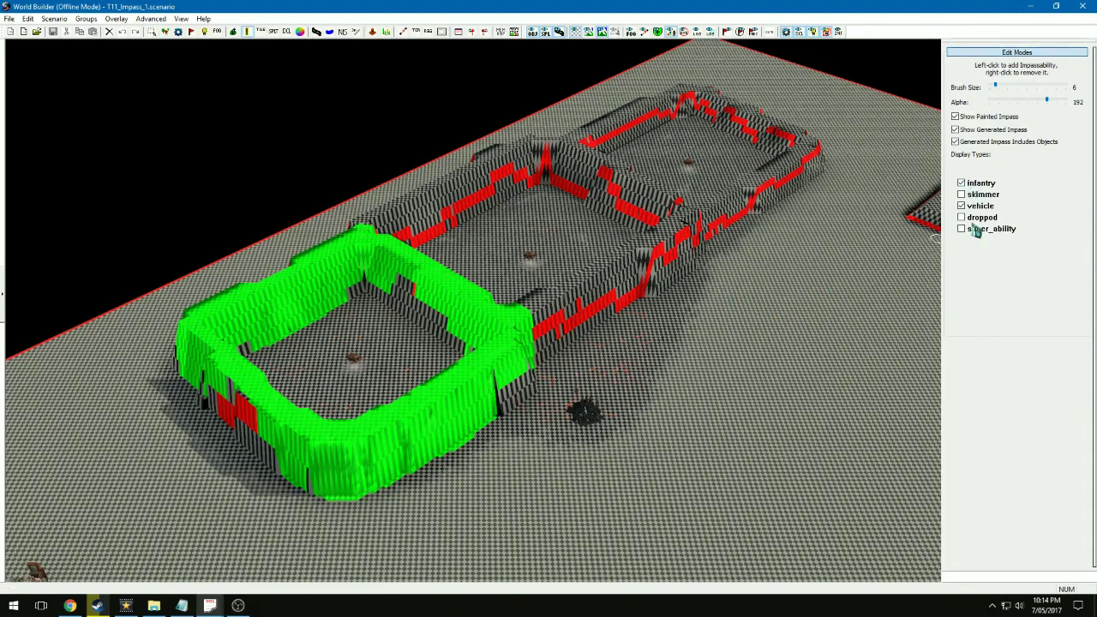
pyautogui.click(961, 183)
pyautogui.click(962, 207)
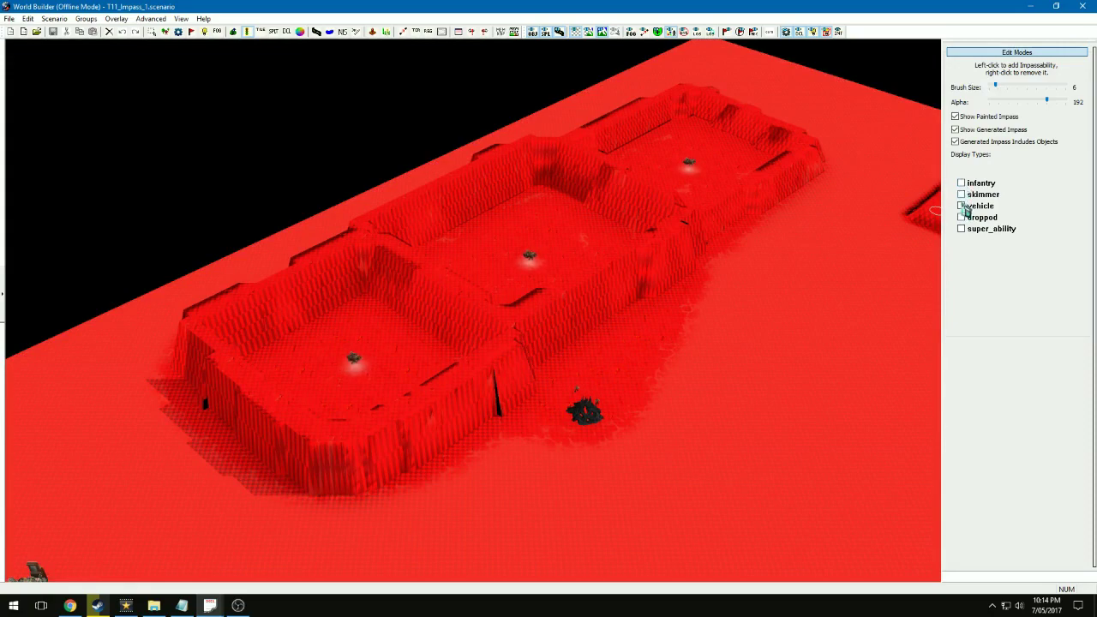
pyautogui.click(962, 207)
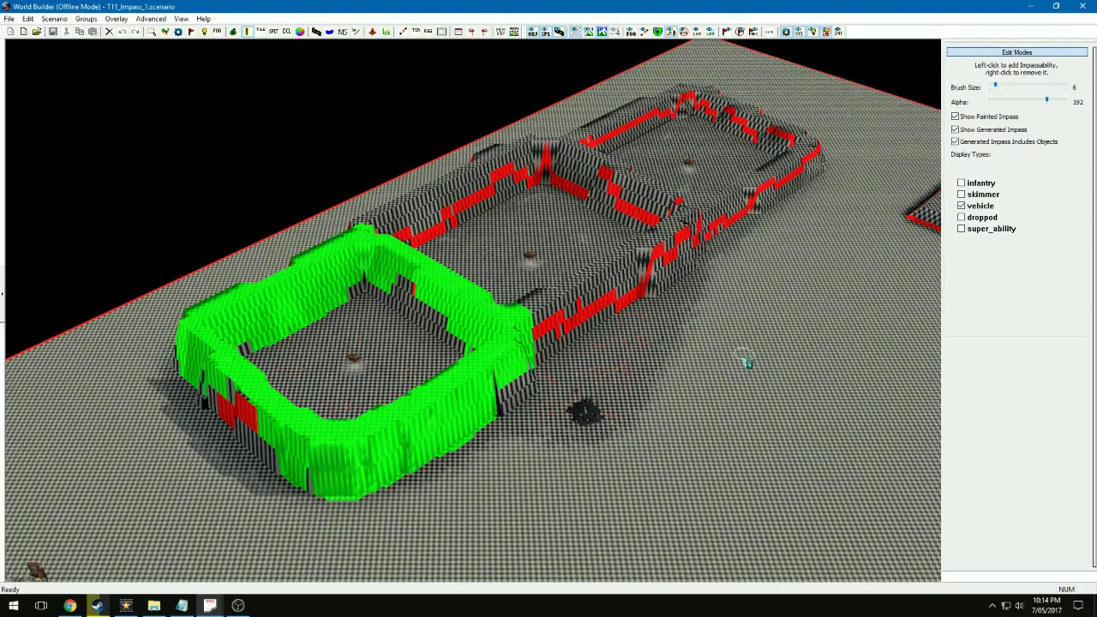
pyautogui.click(962, 185)
pyautogui.click(963, 202)
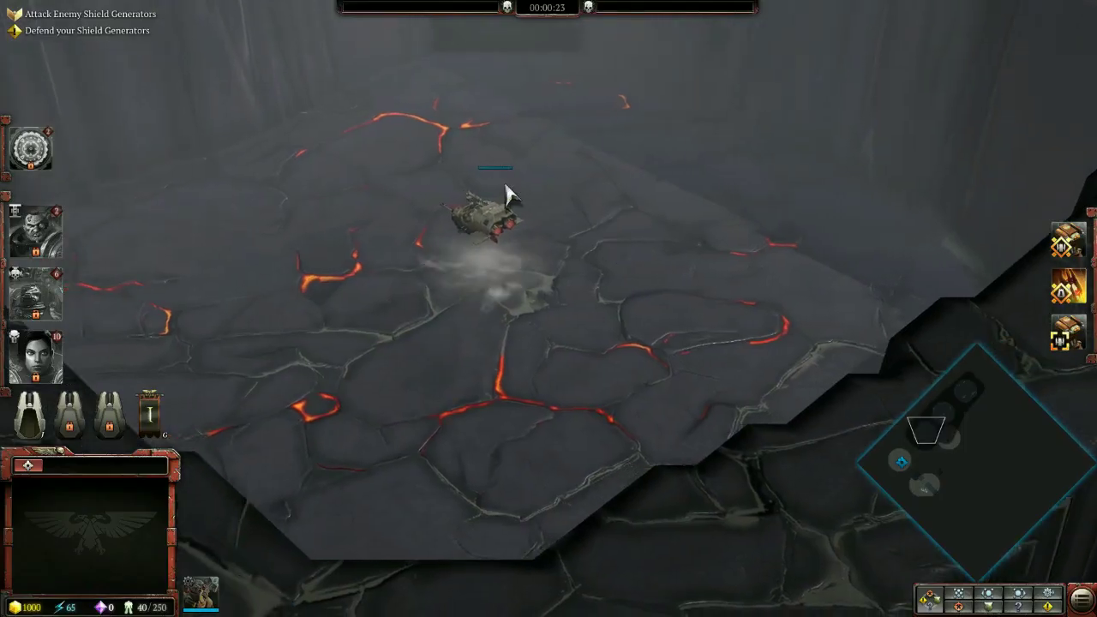
# - Select the hover vehicle and order it up onto the cliff-wall tops, moving it along to the corner
pyautogui.click(507, 195)
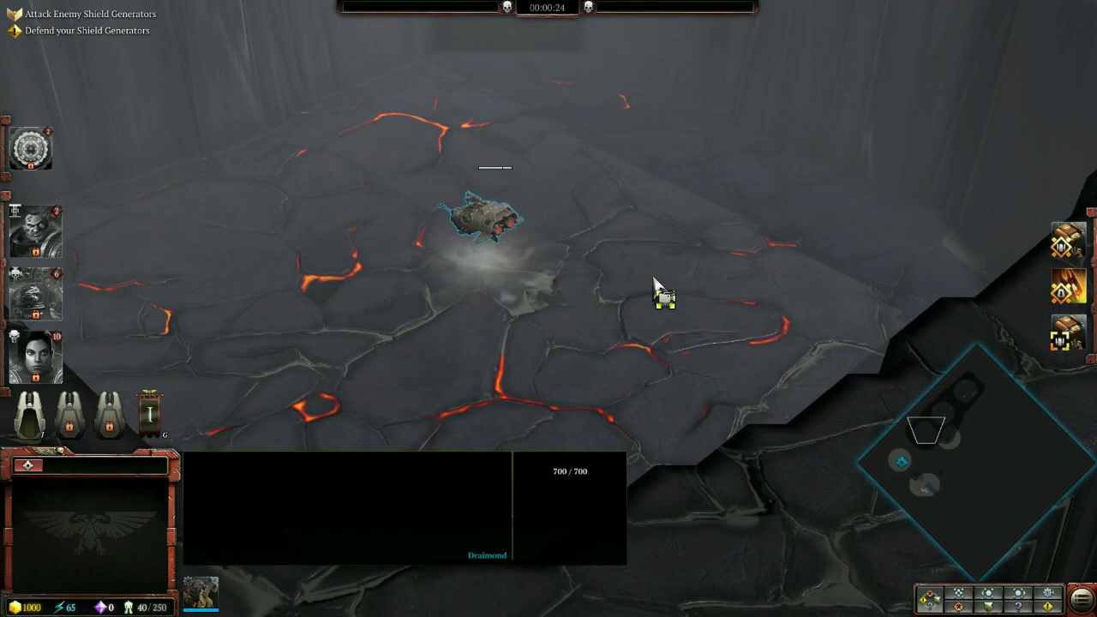
pyautogui.moveTo(654, 283); pyautogui.dragTo(608, 257, button='middle')
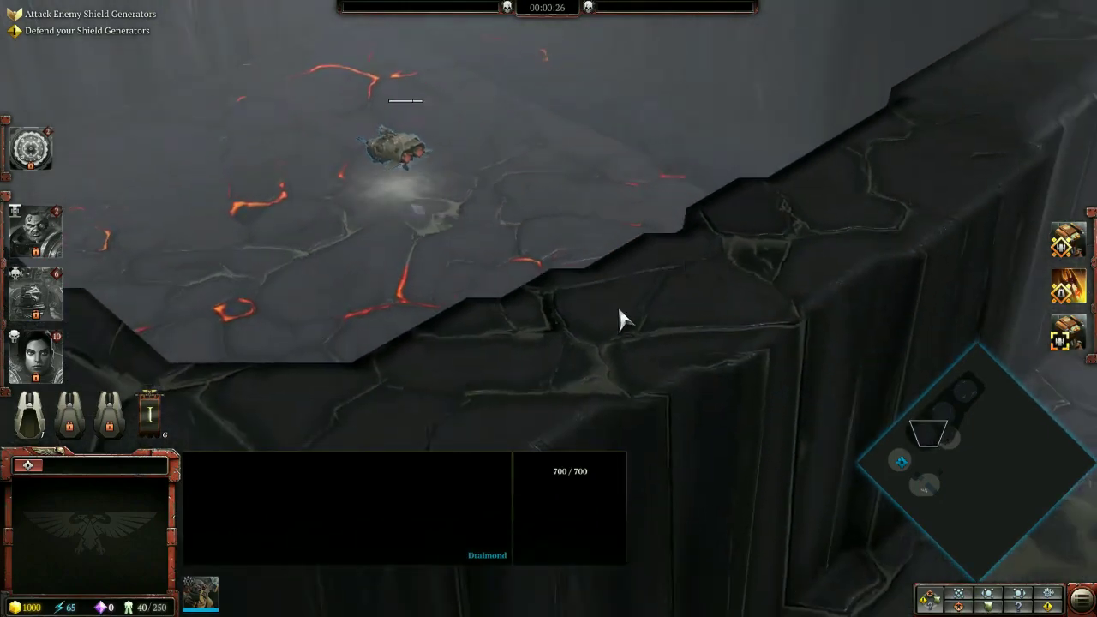
pyautogui.rightClick(751, 276)
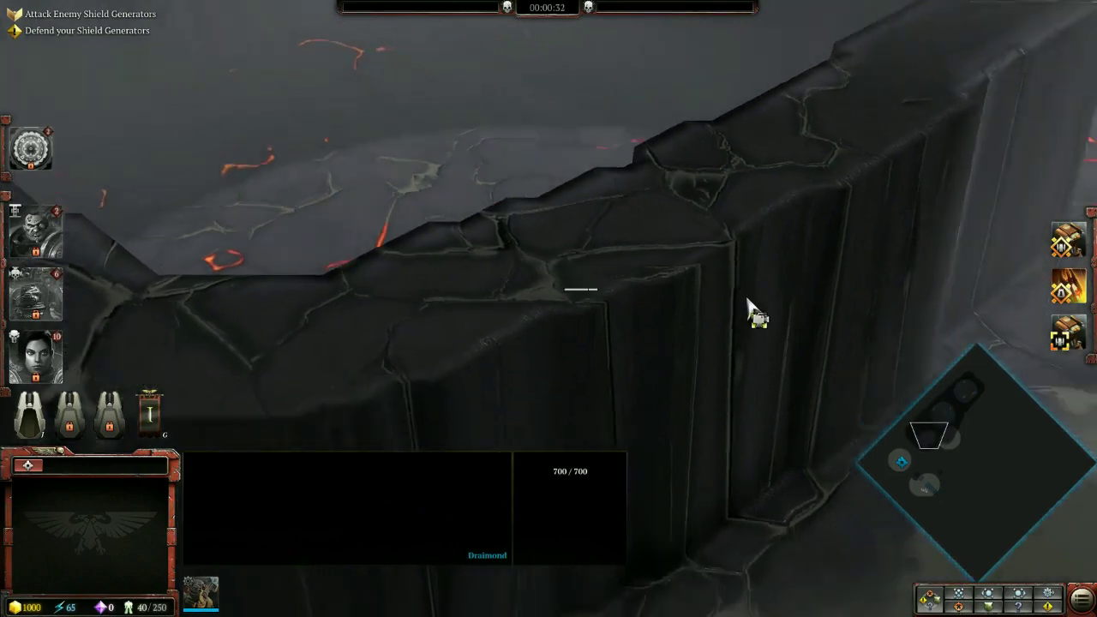
pyautogui.press('Down')
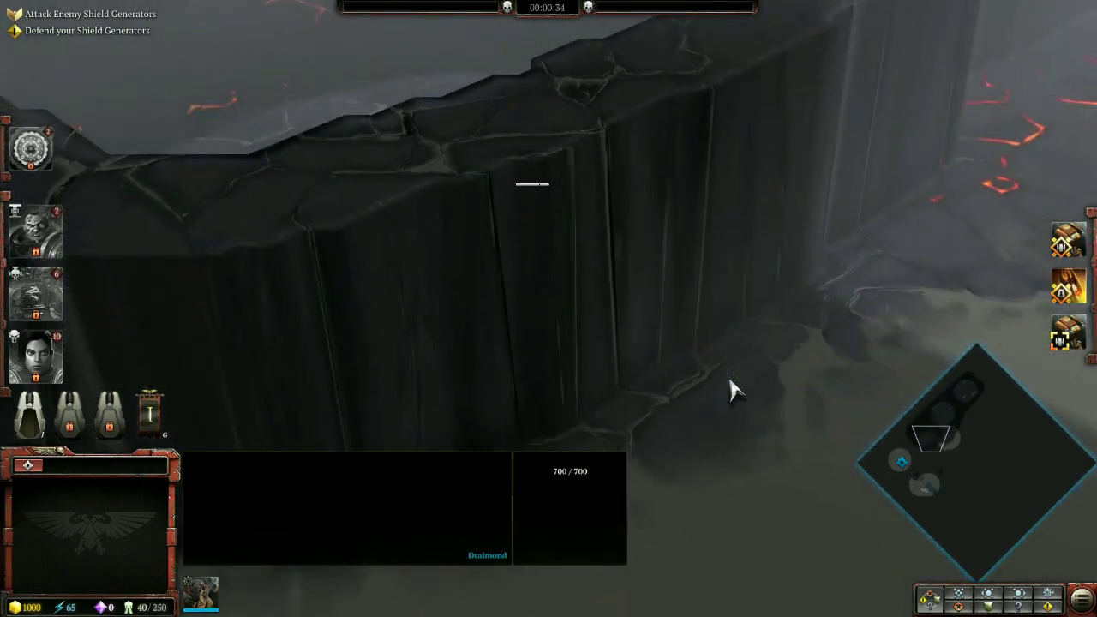
pyautogui.scroll(-3, 760, 465)
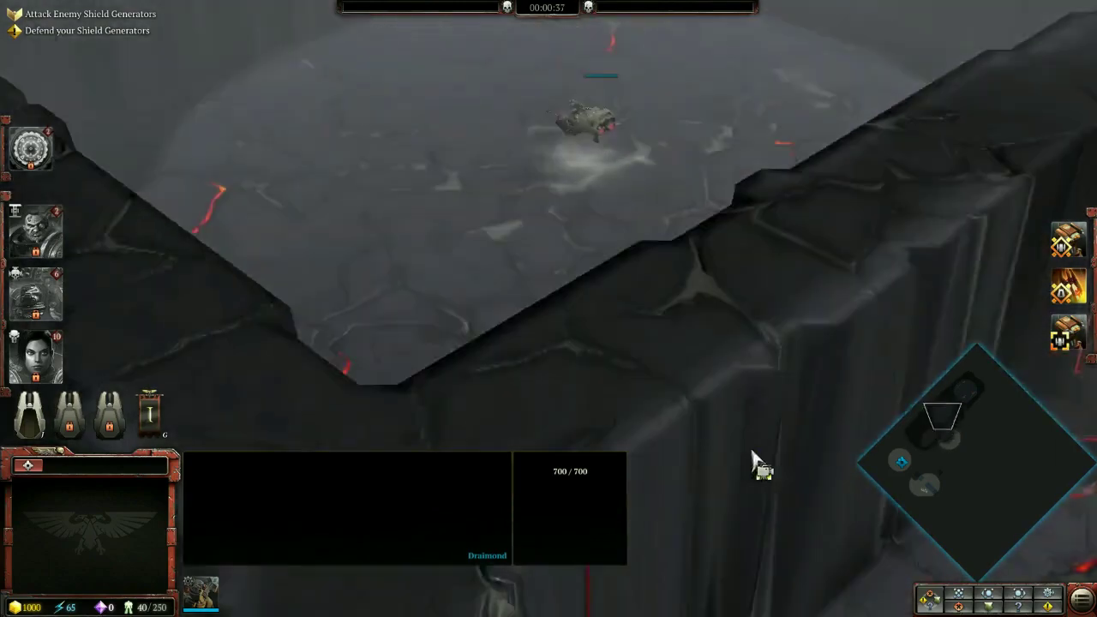
pyautogui.scroll(3, 575, 215)
pyautogui.scroll(-3, 699, 321)
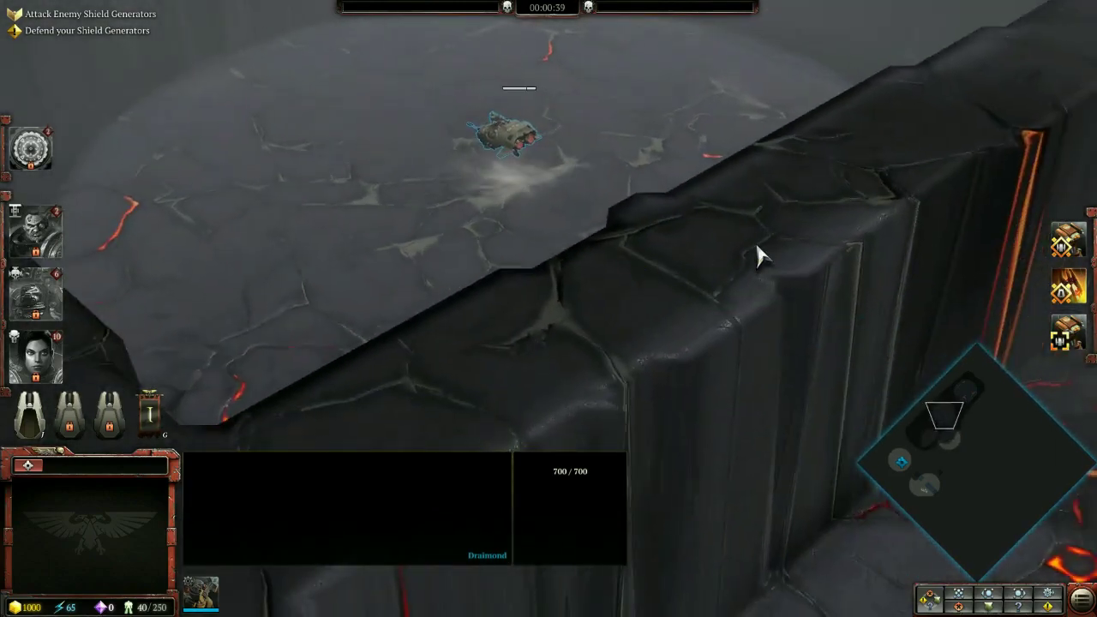
pyautogui.rightClick(762, 251)
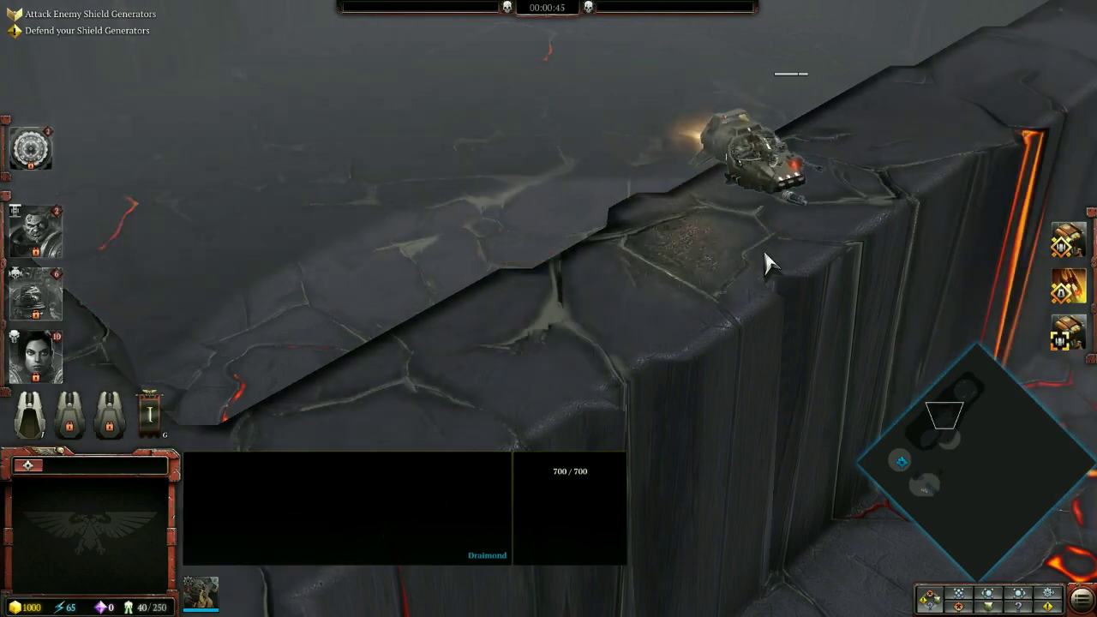
pyautogui.rightClick(634, 300)
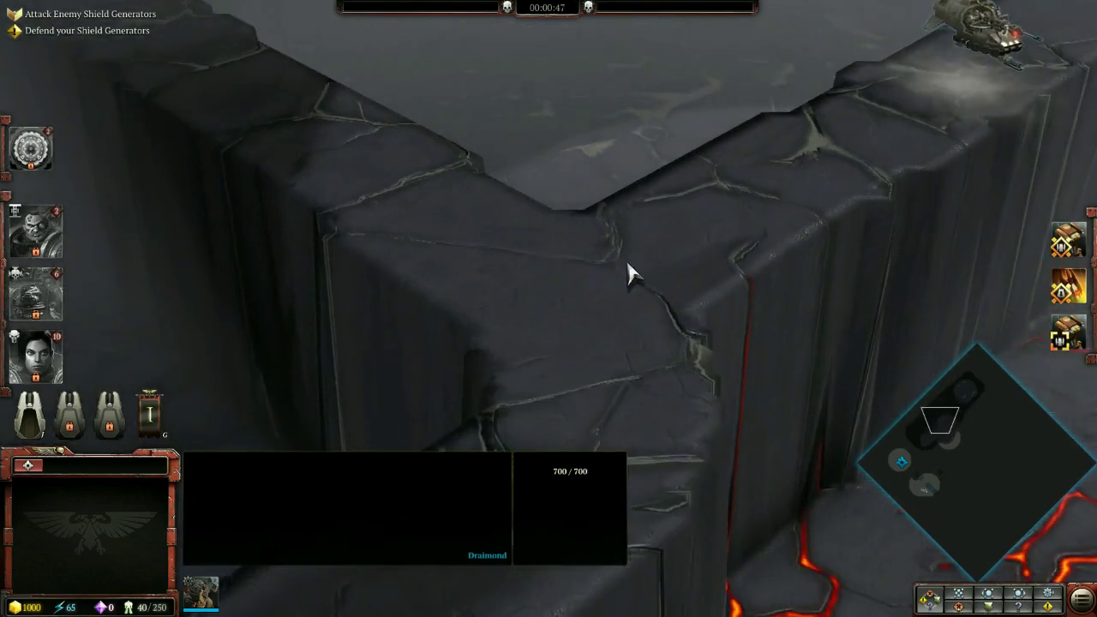
pyautogui.rightClick(624, 261)
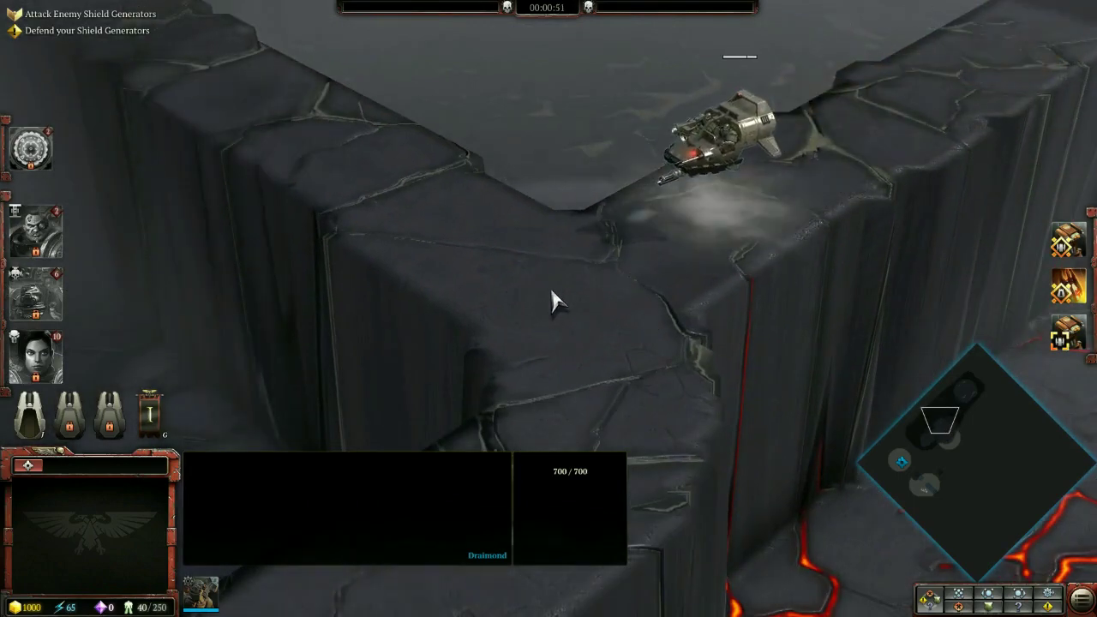
pyautogui.rightClick(529, 283)
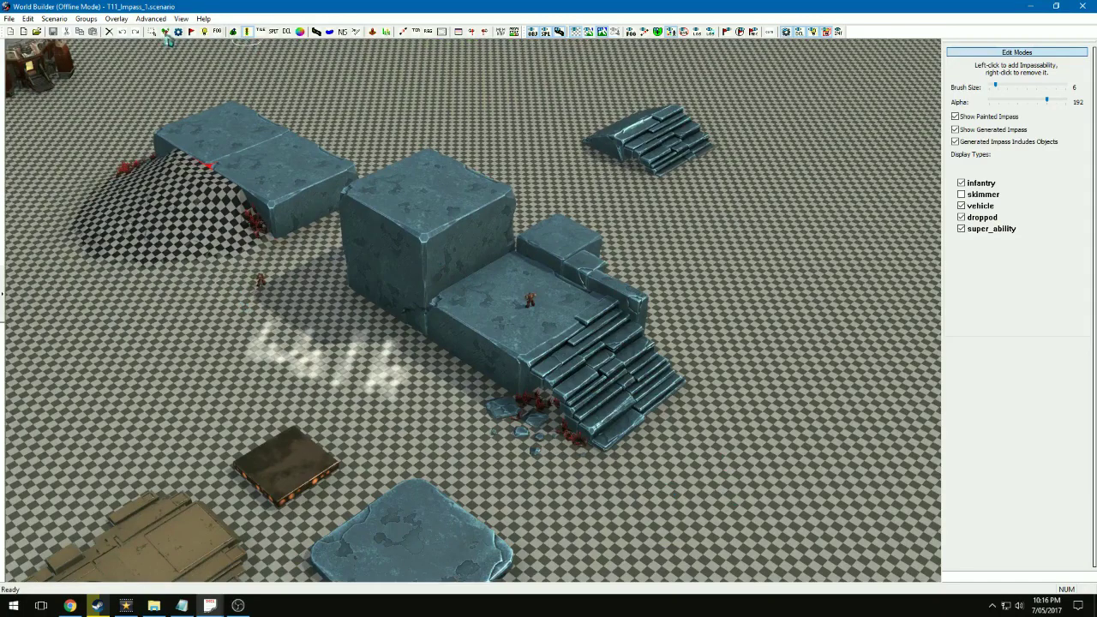
# - In Object Placement select mode, drag c_cube_a_16x16x16_a onto the left stone block's top
pyautogui.click(165, 32)
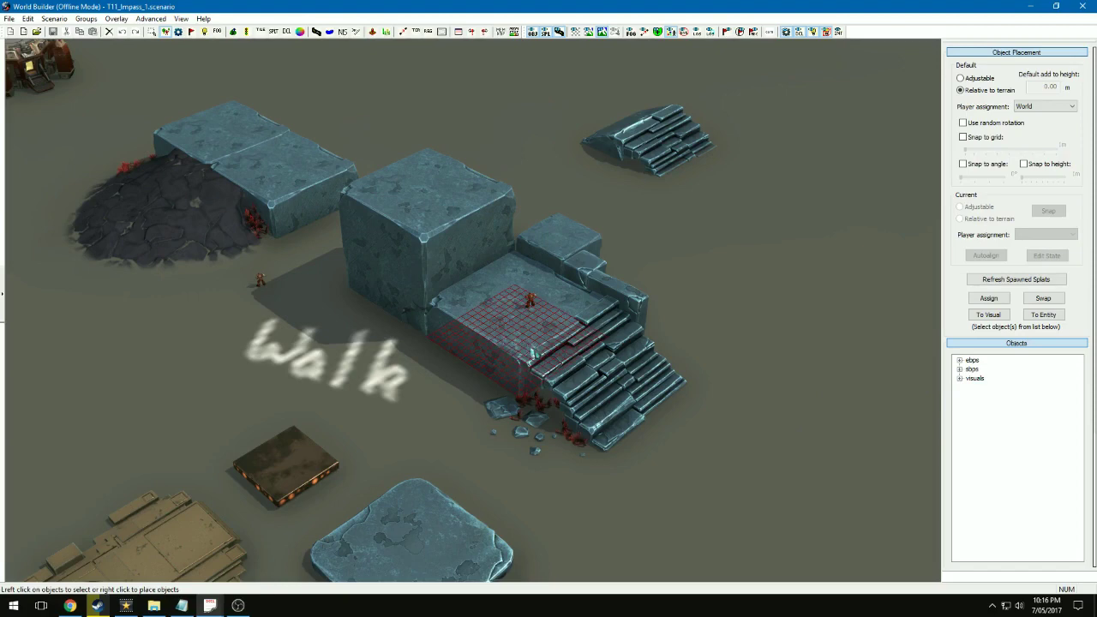
pyautogui.press('Escape')
pyautogui.click(489, 308)
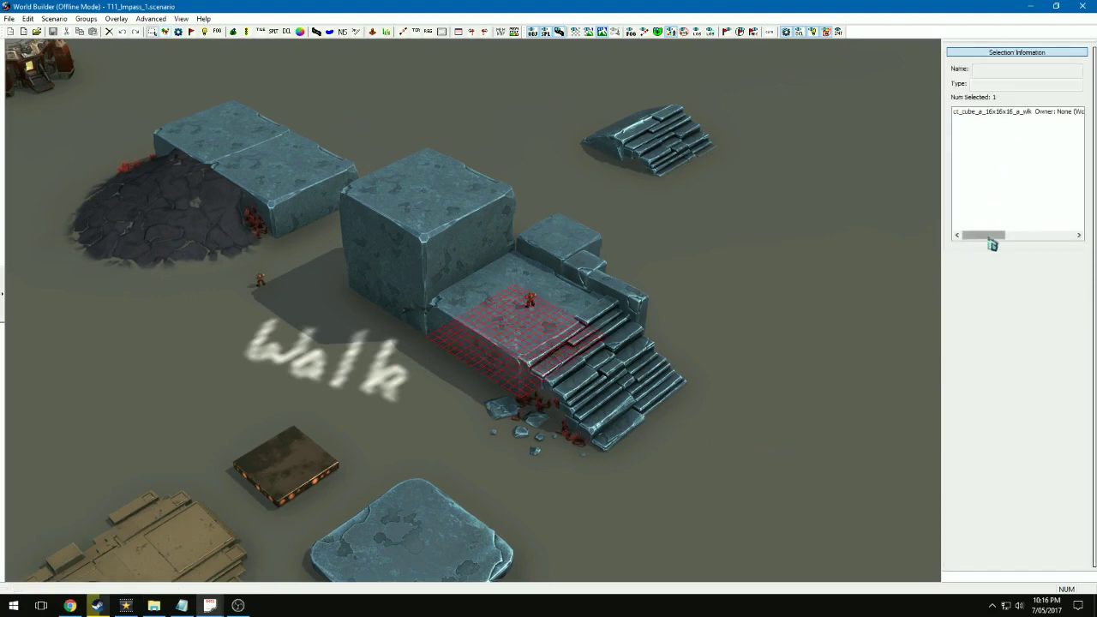
pyautogui.moveTo(992, 245); pyautogui.dragTo(1001, 240)
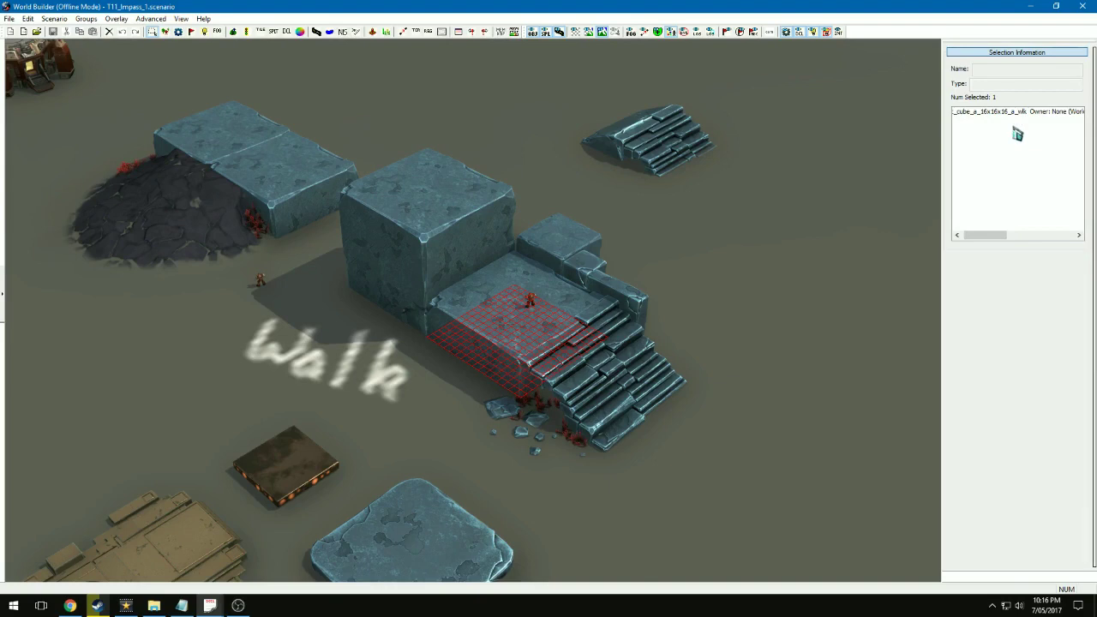
pyautogui.click(293, 174)
pyautogui.moveTo(217, 142); pyautogui.dragTo(217, 142)
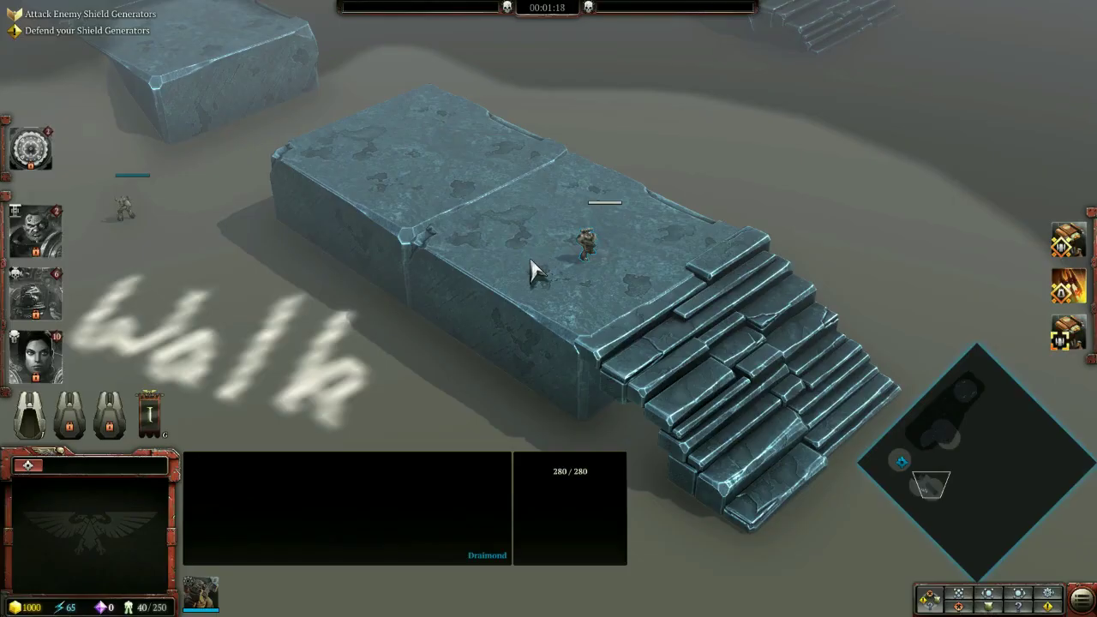
# - Walk the unit across the stone block top, down to the ground beside it, and back up
pyautogui.rightClick(532, 268)
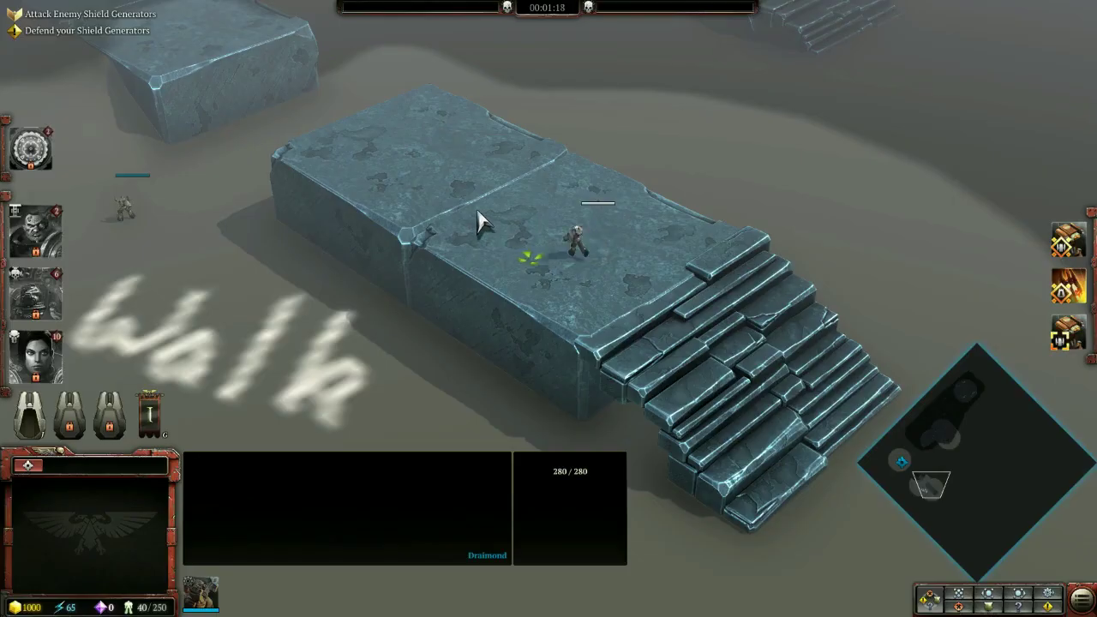
pyautogui.rightClick(399, 166)
pyautogui.rightClick(319, 289)
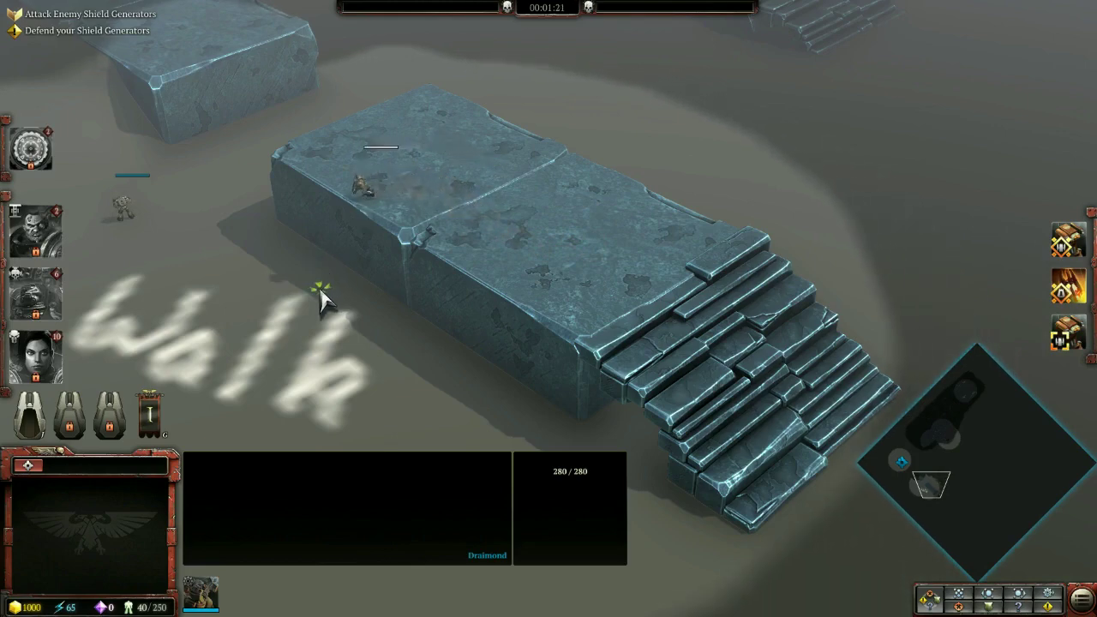
pyautogui.rightClick(443, 183)
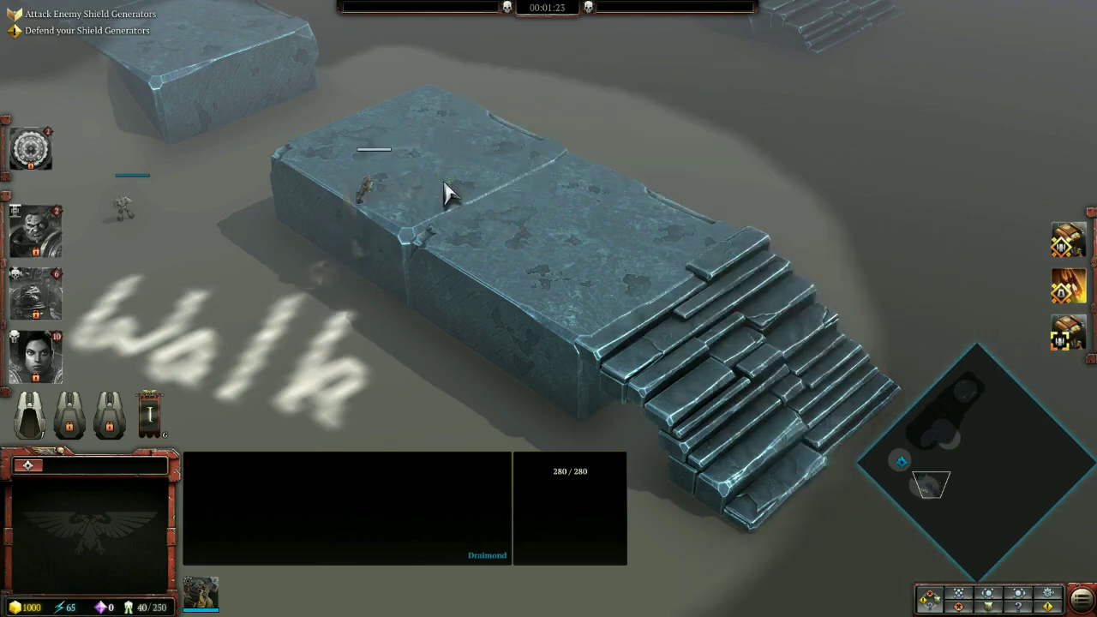
pyautogui.rightClick(559, 265)
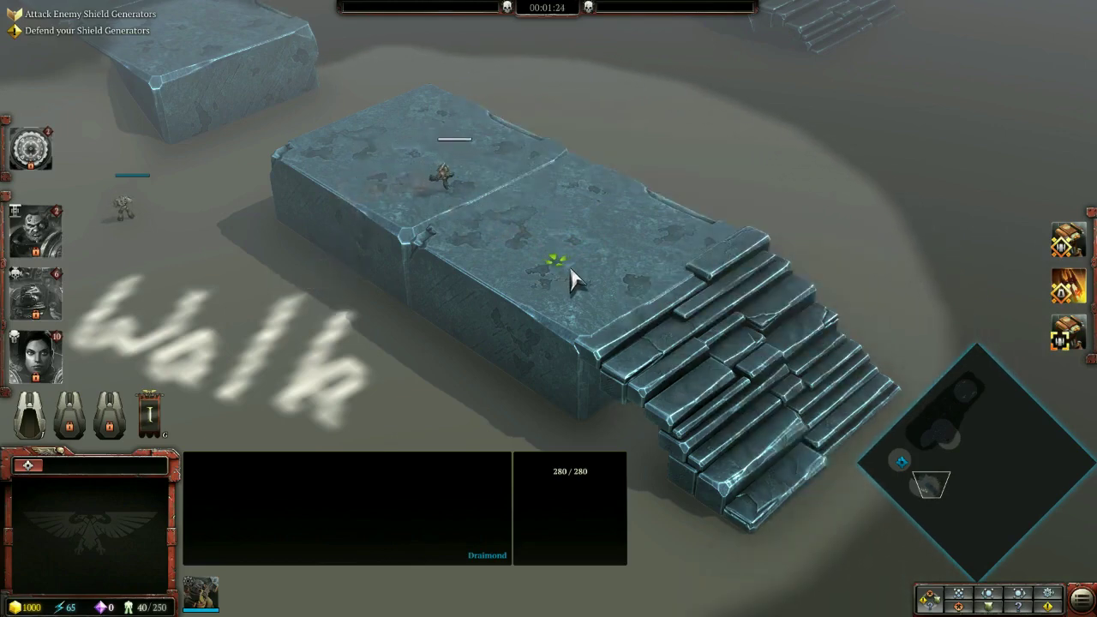
pyautogui.rightClick(473, 387)
pyautogui.rightClick(512, 370)
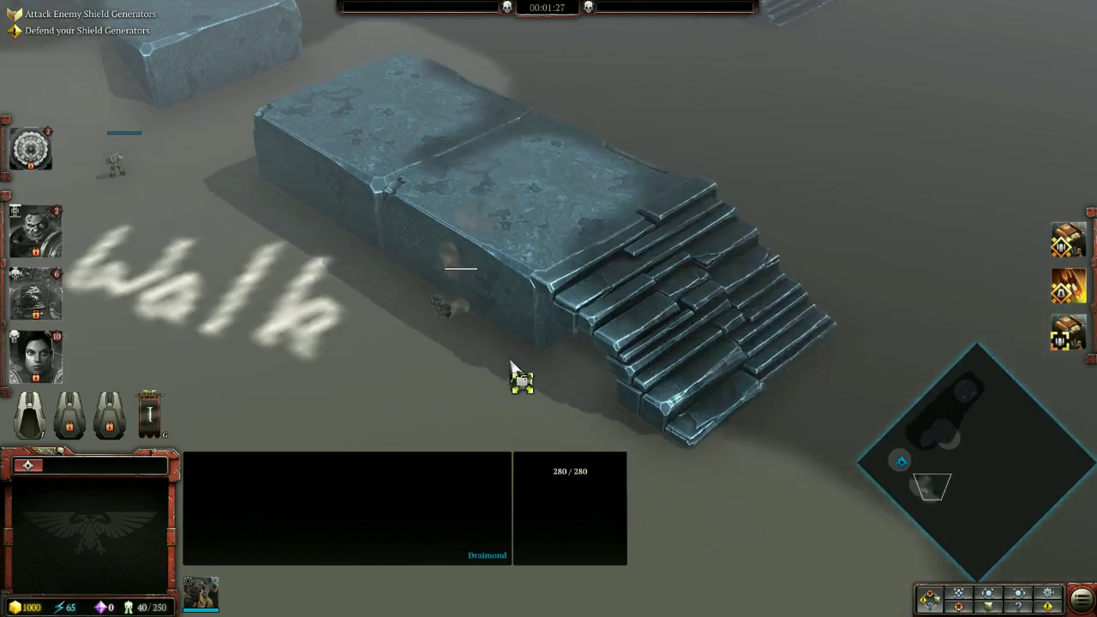
pyautogui.rightClick(506, 243)
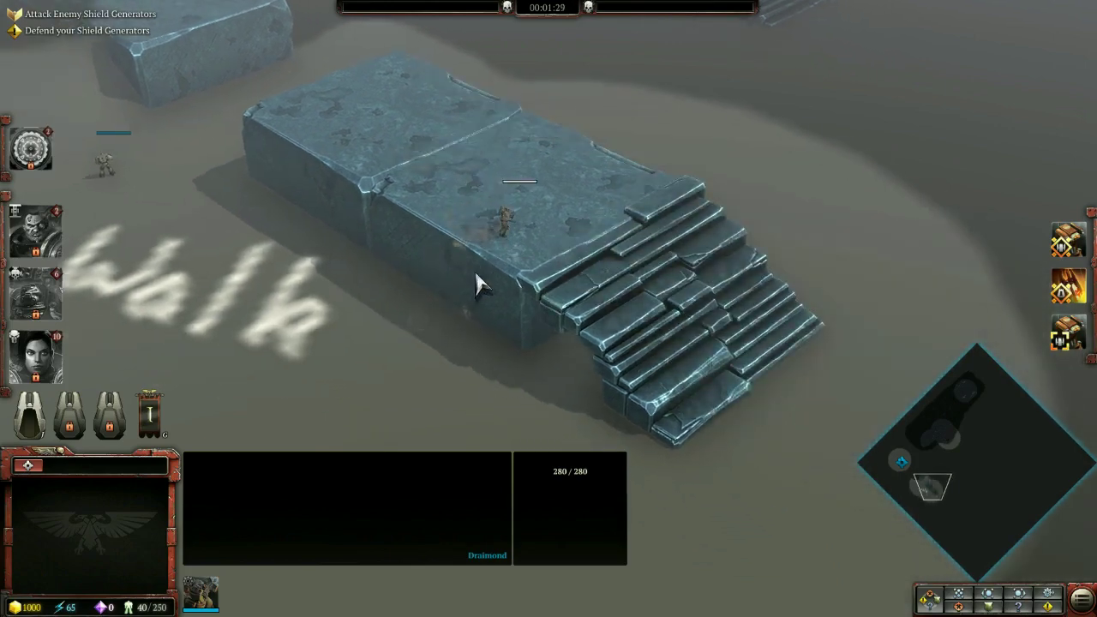
pyautogui.scroll(3, 514, 248)
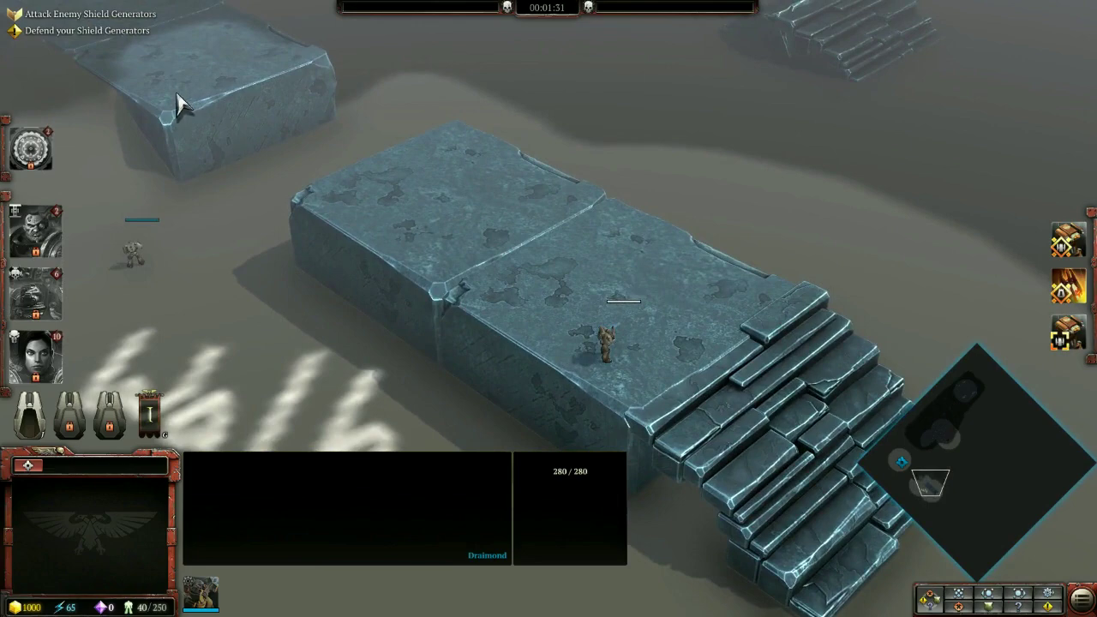
# - Send the unit onto the upper-left block and move it across that block's top
pyautogui.press('Up')
pyautogui.press('Left')
pyautogui.rightClick(186, 100)
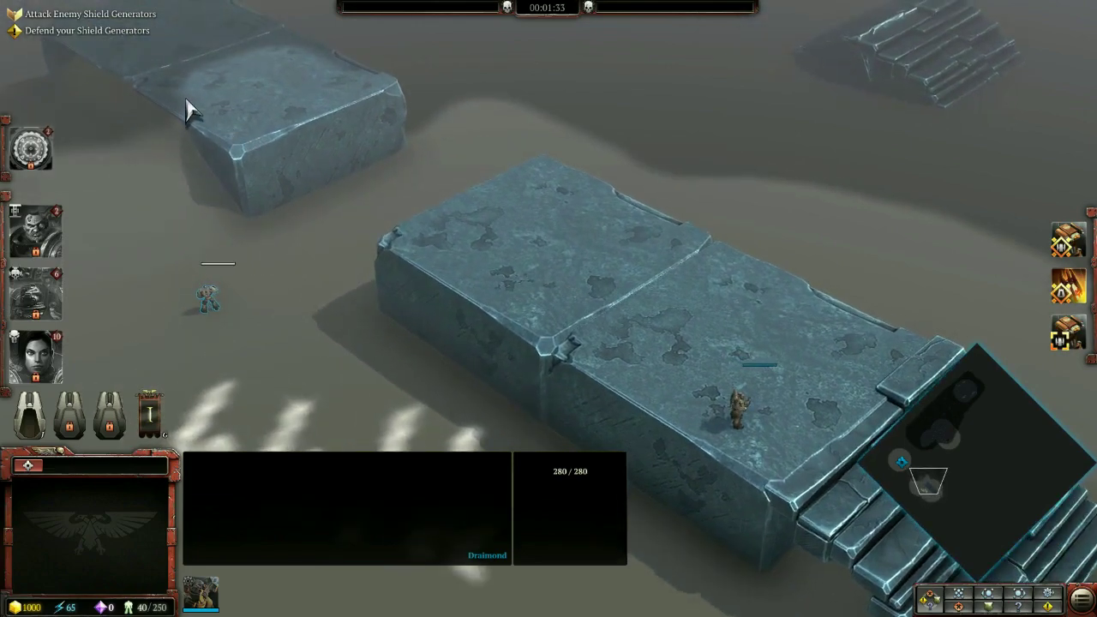
pyautogui.press('Up')
pyautogui.press('Left')
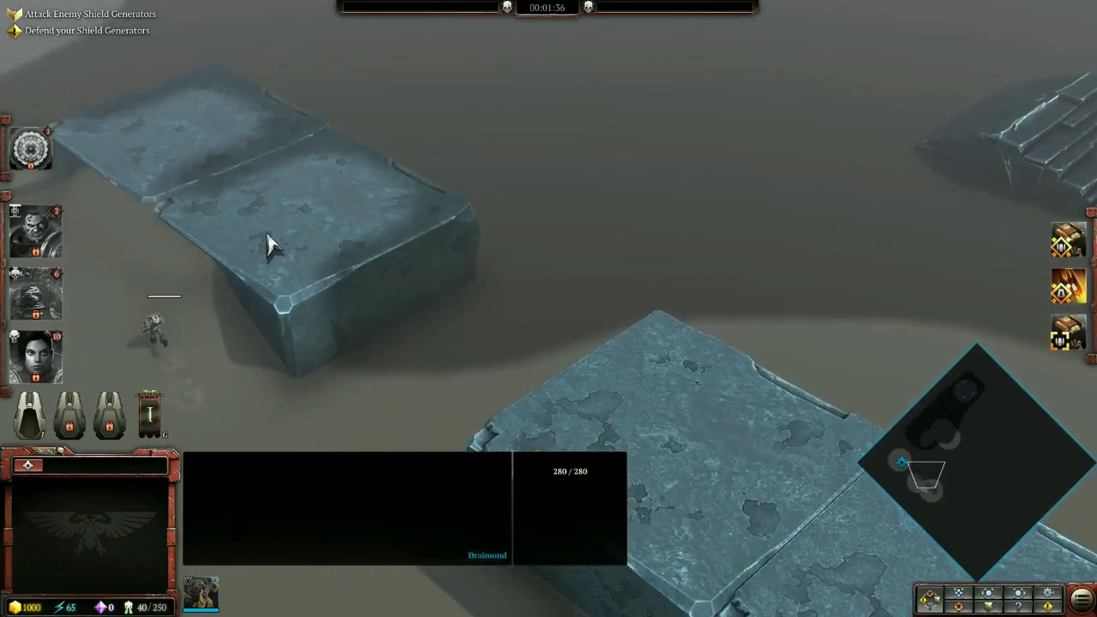
pyautogui.rightClick(264, 236)
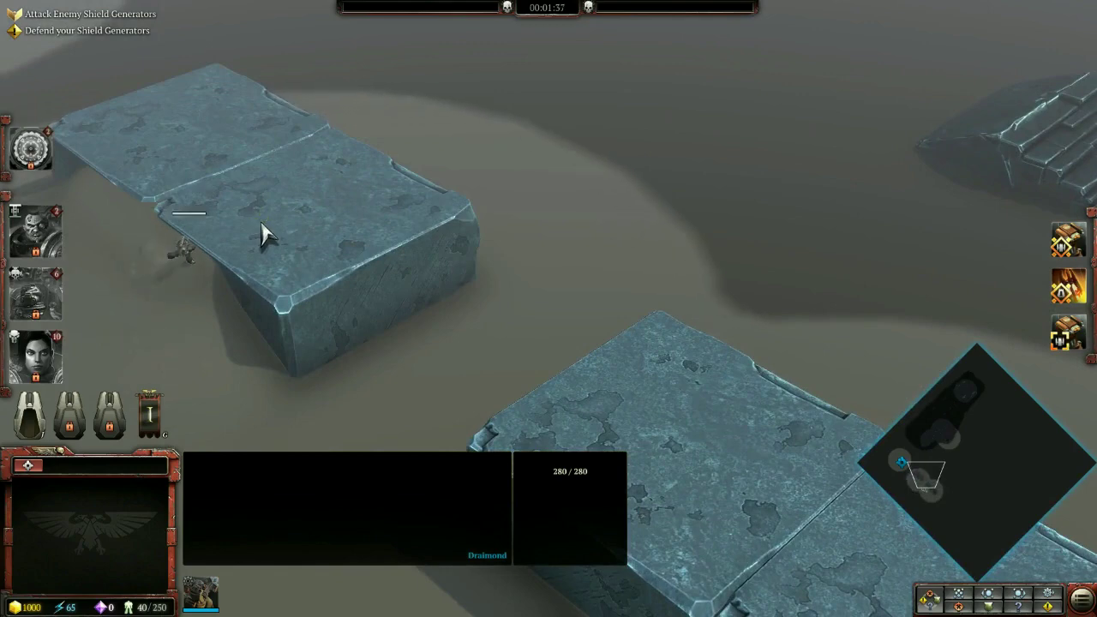
pyautogui.rightClick(263, 233)
pyautogui.press('Up')
pyautogui.press('Left')
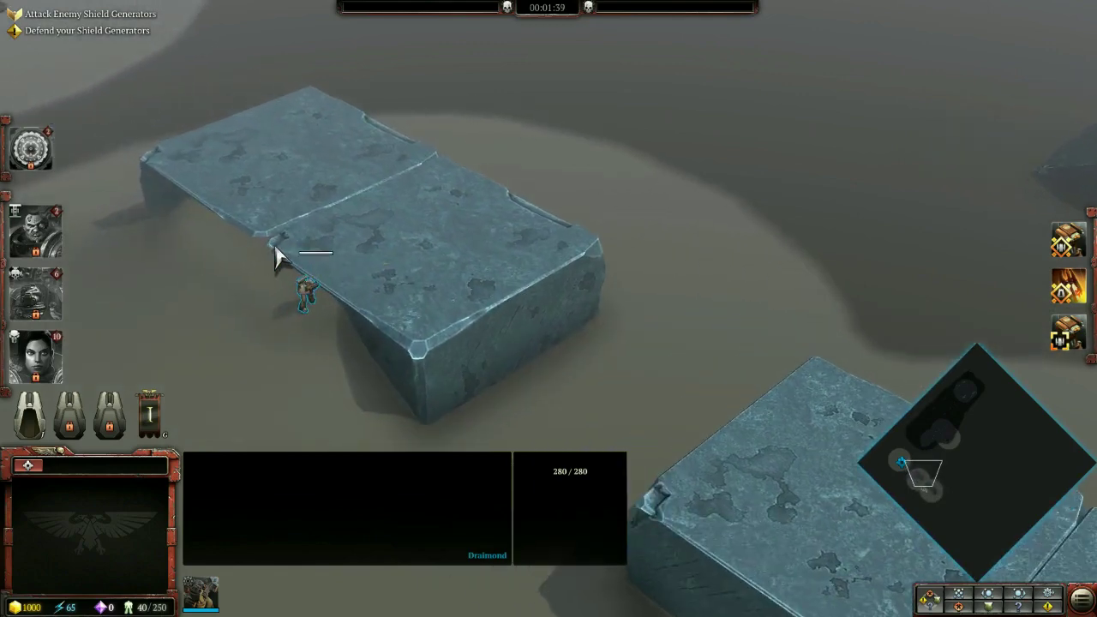
pyautogui.rightClick(281, 213)
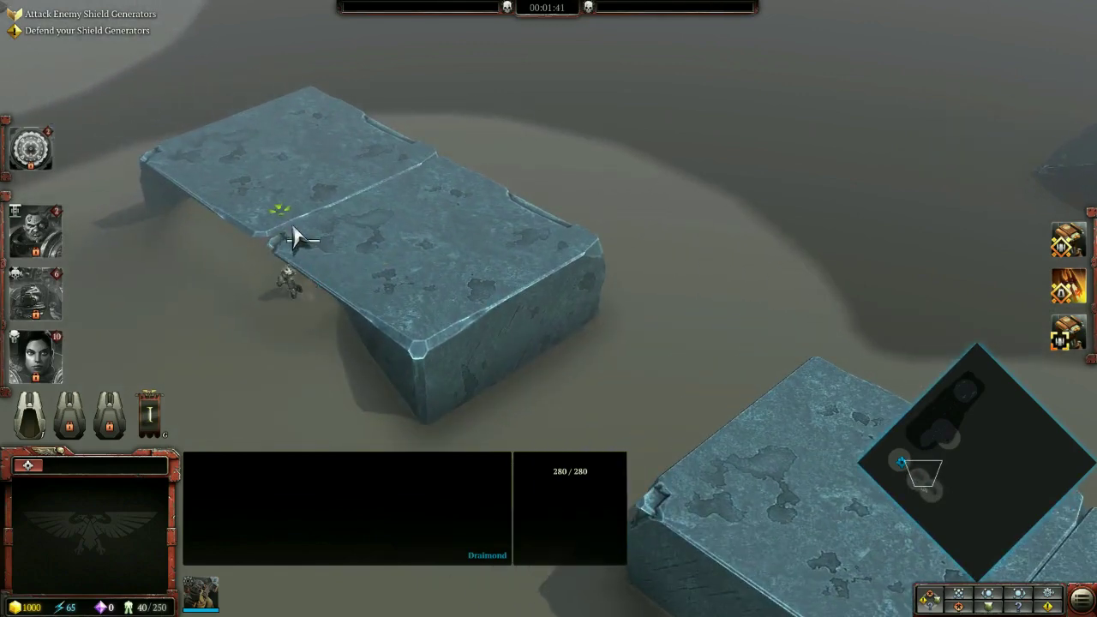
pyautogui.rightClick(356, 214)
pyautogui.rightClick(252, 184)
pyautogui.rightClick(373, 241)
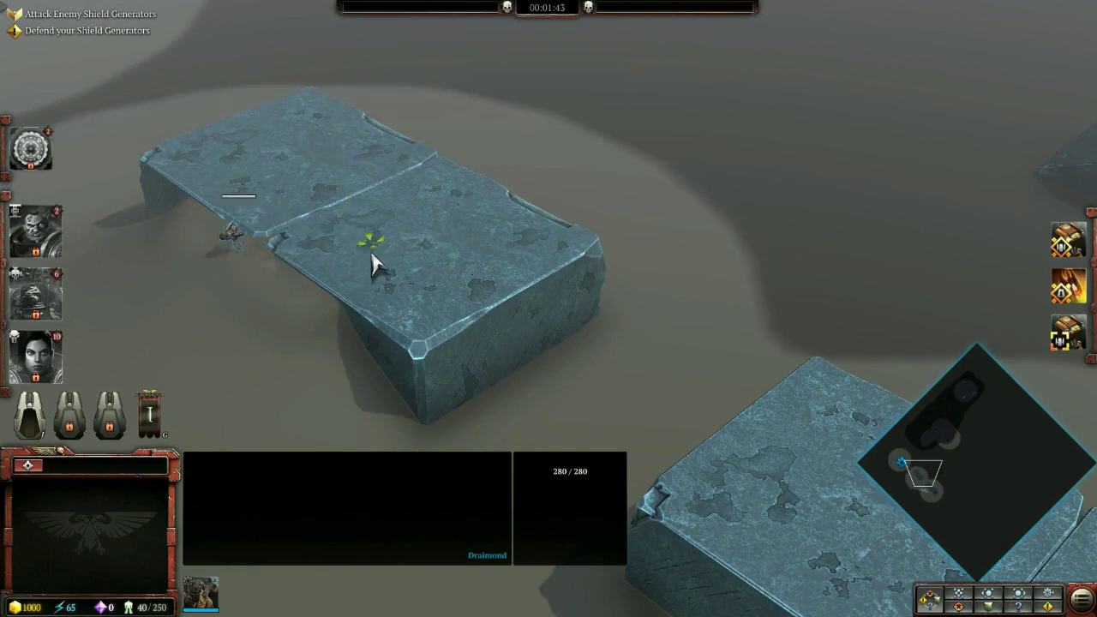
# - Reselect the unit, march it down the stairs, back up, then to open ground left of the block
pyautogui.press('Down')
pyautogui.press('Right')
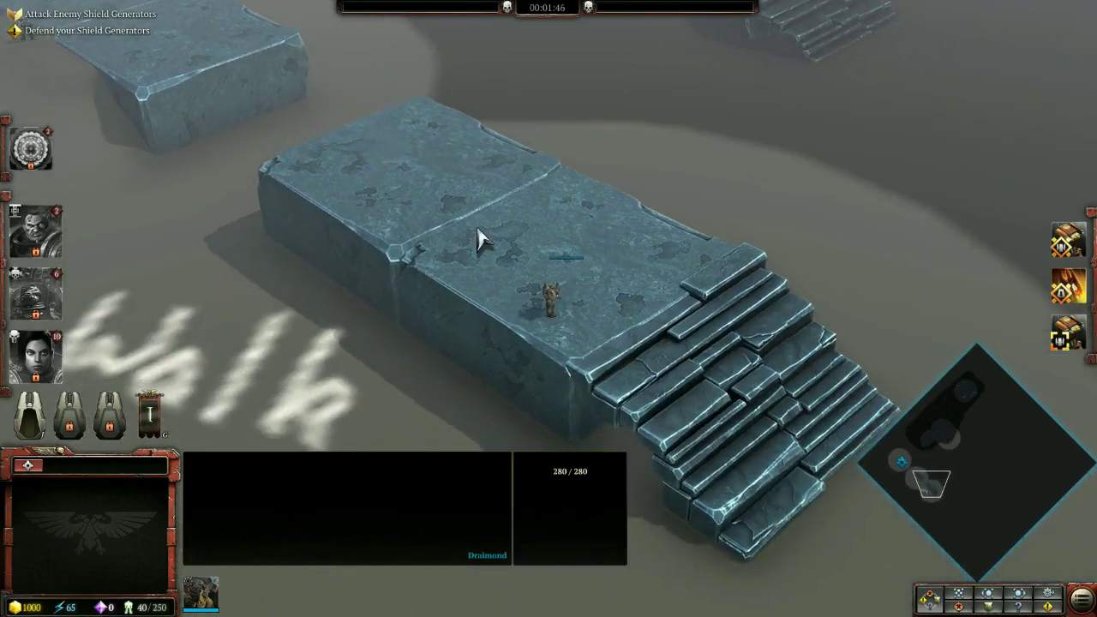
pyautogui.moveTo(506, 248); pyautogui.dragTo(573, 302)
pyautogui.press('Down')
pyautogui.press('Right')
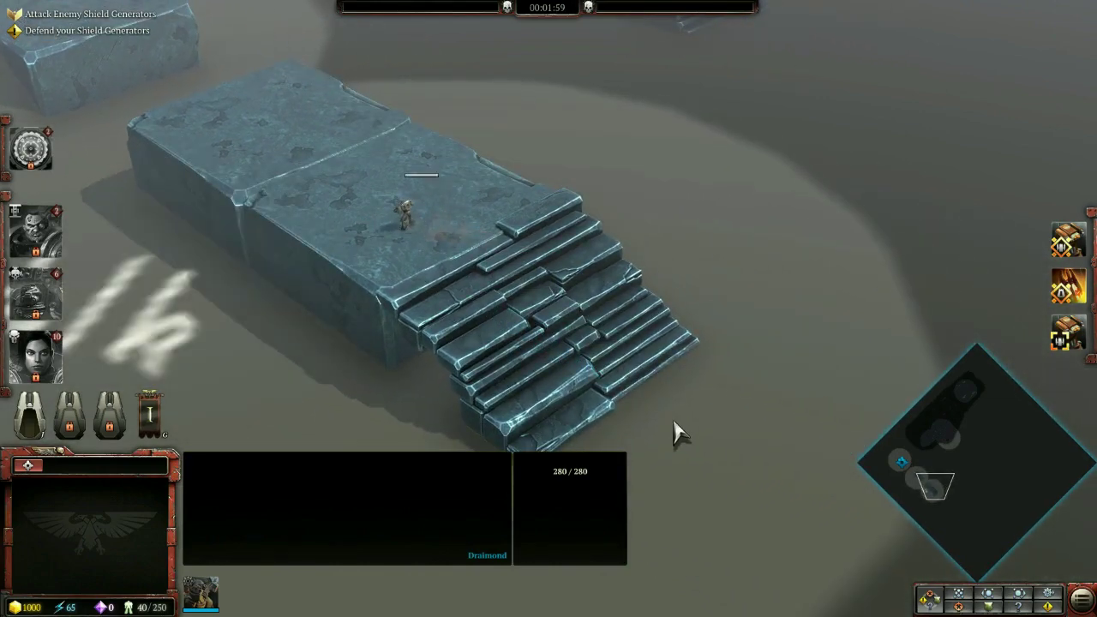
pyautogui.rightClick(674, 431)
pyautogui.rightClick(675, 421)
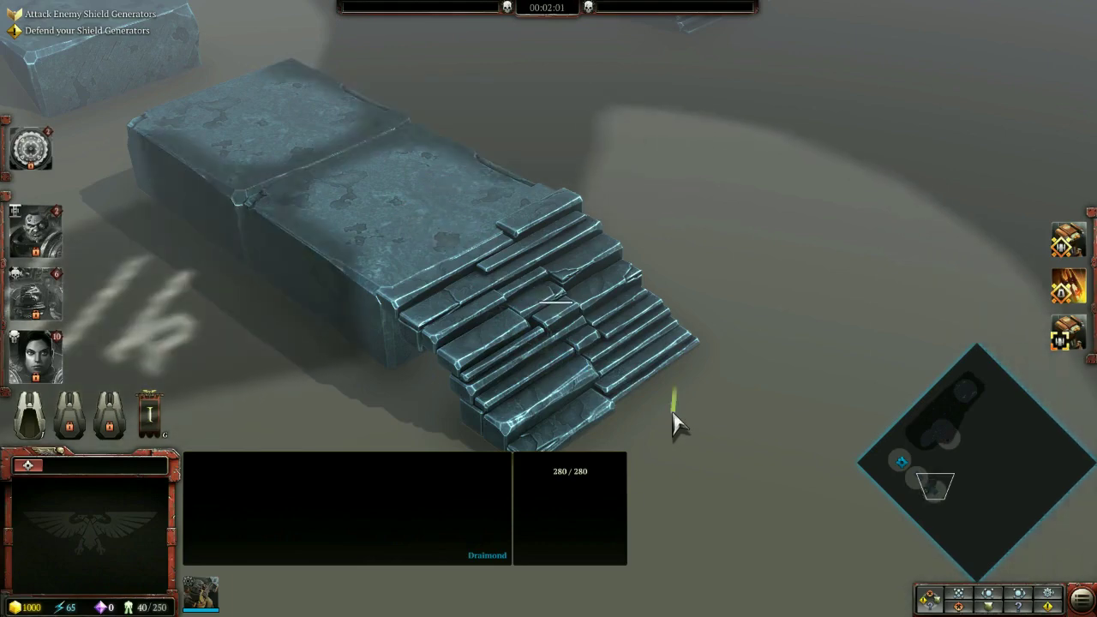
pyautogui.rightClick(706, 302)
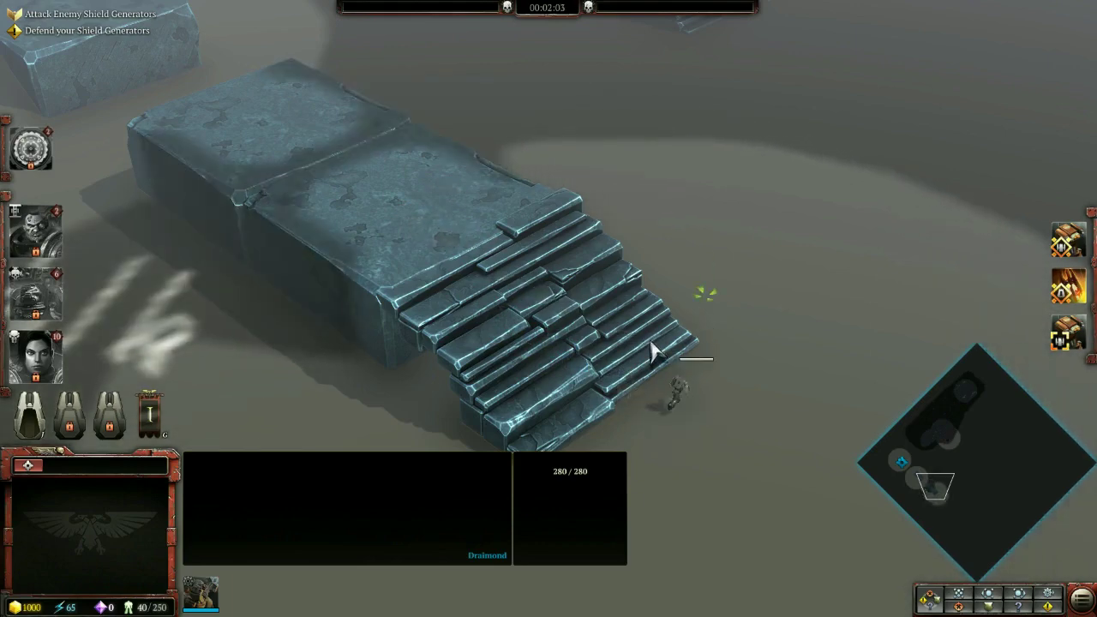
pyautogui.rightClick(602, 317)
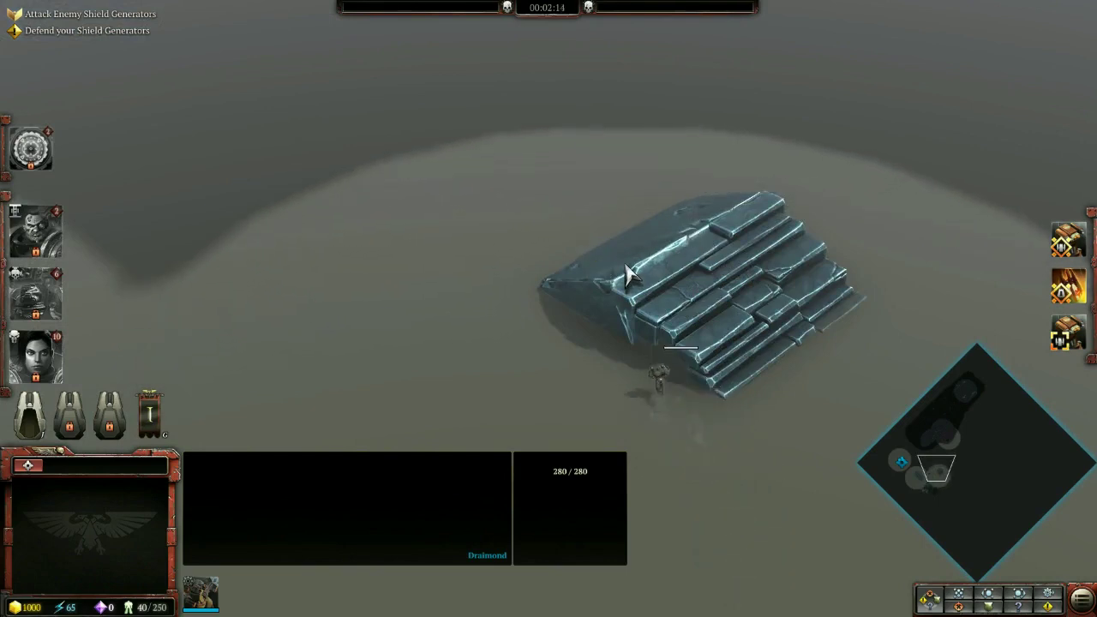
pyautogui.rightClick(588, 221)
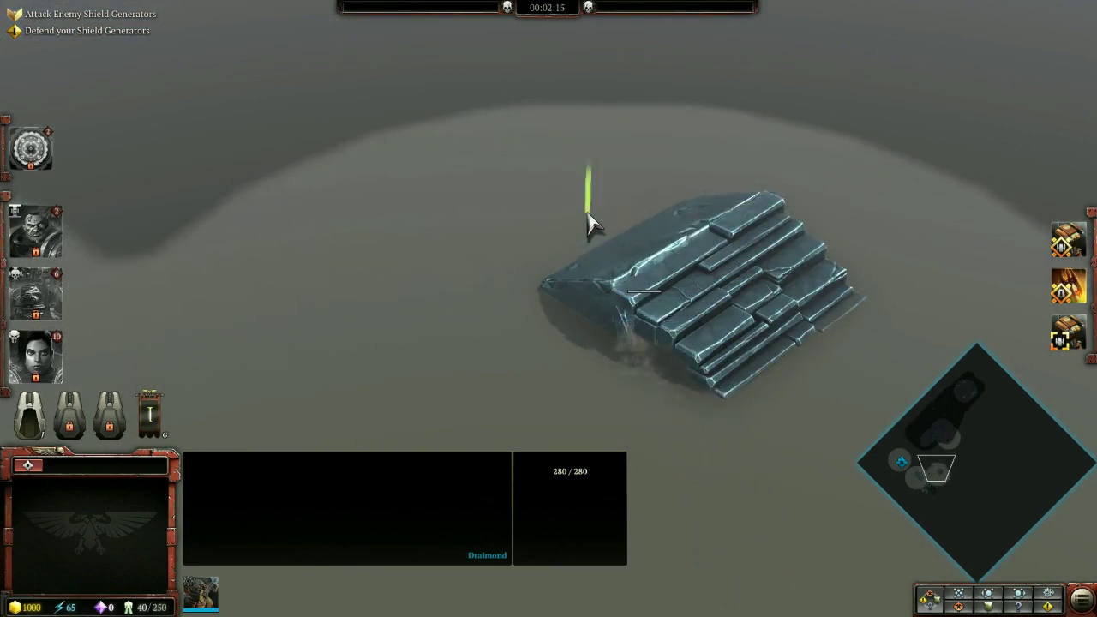
pyautogui.rightClick(546, 338)
pyautogui.rightClick(408, 352)
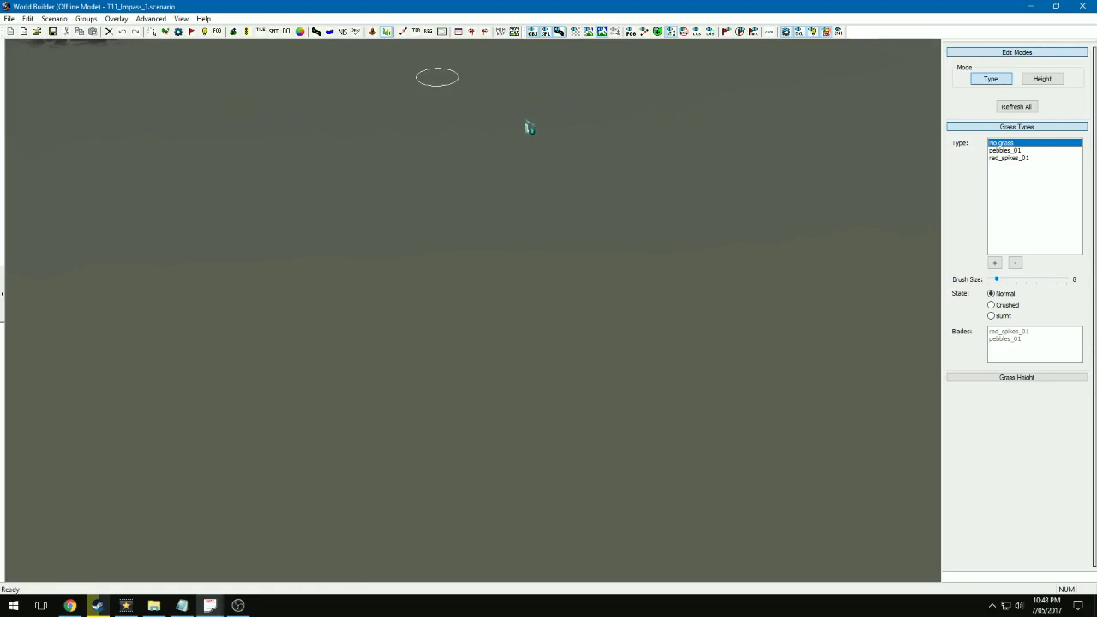
# - Add grass_green_01, paint a patch of it near the map centre, and switch to grass height
pyautogui.click(996, 264)
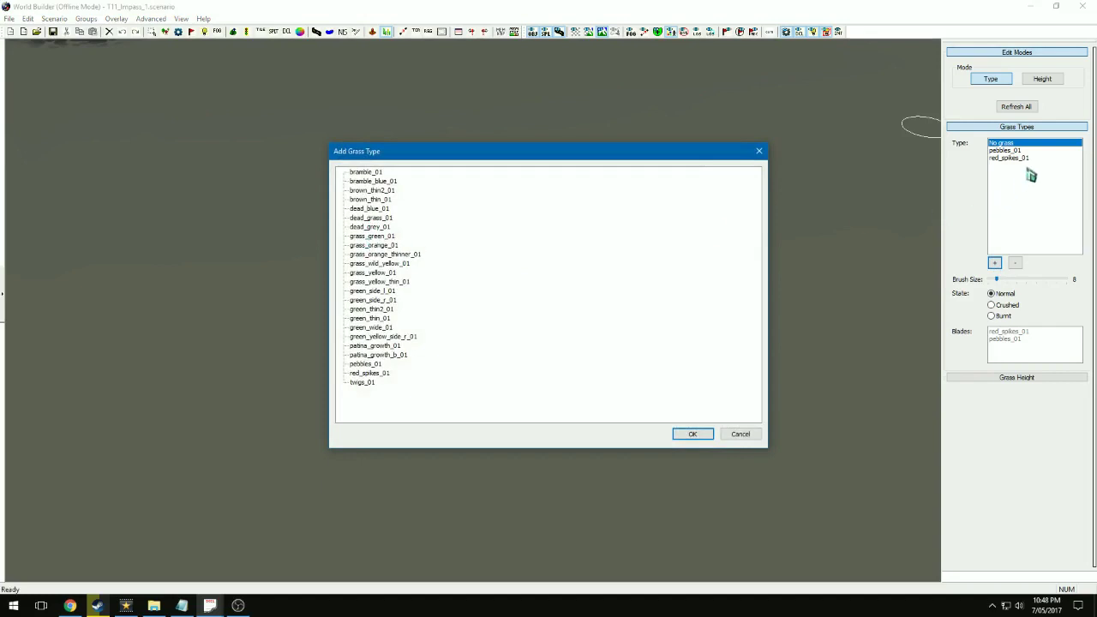
pyautogui.doubleClick(383, 317)
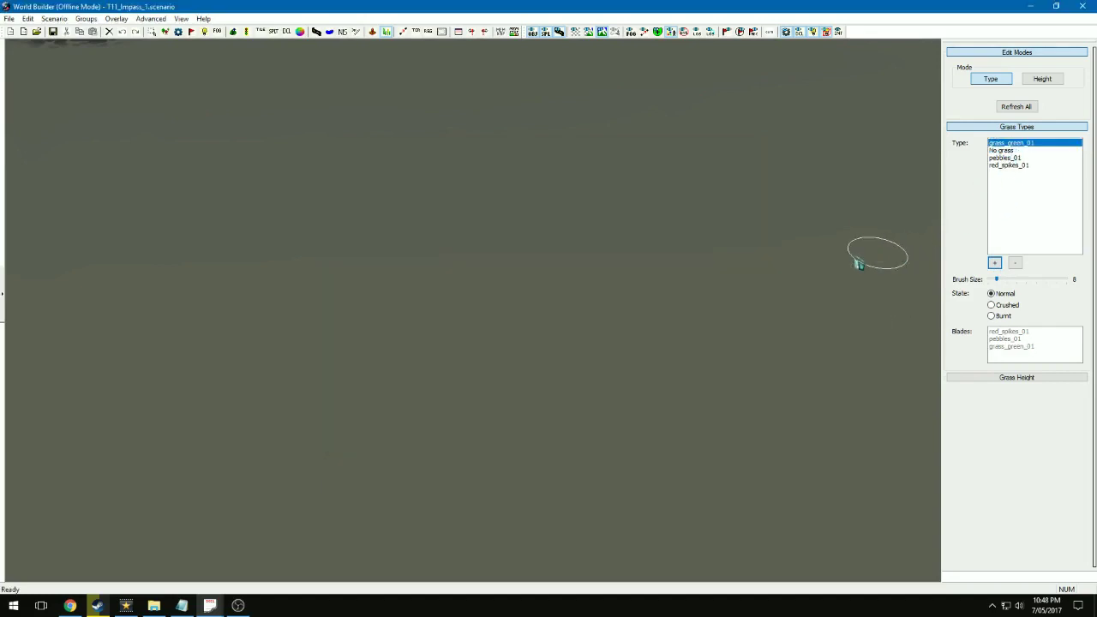
pyautogui.moveTo(512, 281)
pyautogui.mouseDown()
pyautogui.moveTo(468, 329)
pyautogui.moveTo(509, 337)
pyautogui.moveTo(531, 287)
pyautogui.moveTo(568, 277)
pyautogui.moveTo(557, 322)
pyautogui.moveTo(569, 370)
pyautogui.mouseUp()
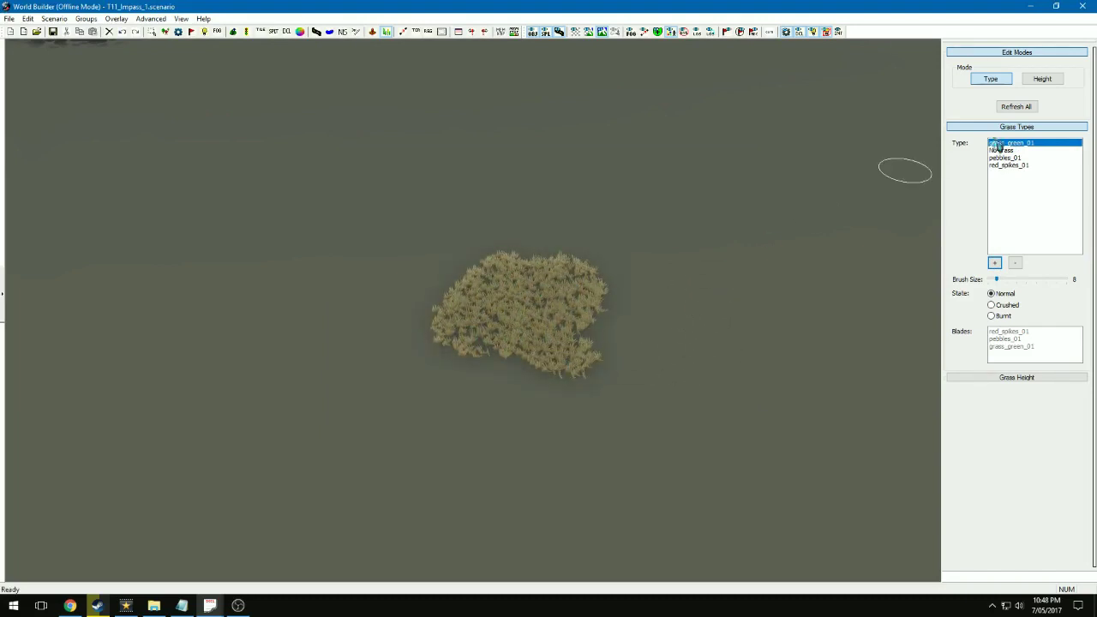
pyautogui.click(1054, 79)
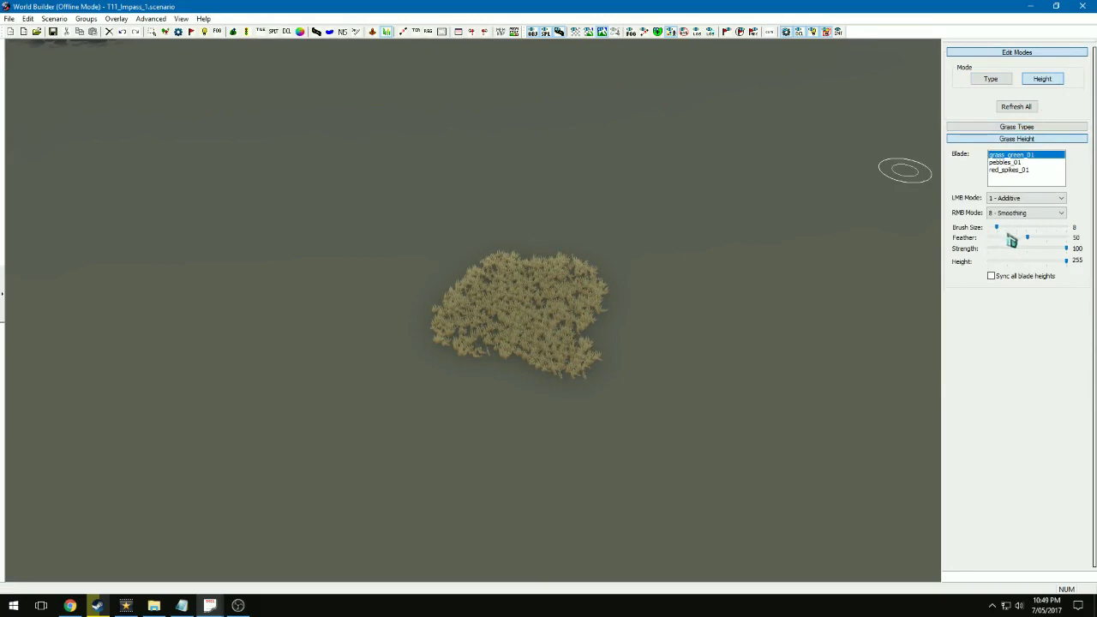
# - Set the grass height brush to 2 - Subtractive and sweep it across the tan grass to shorten it
pyautogui.click(1009, 240)
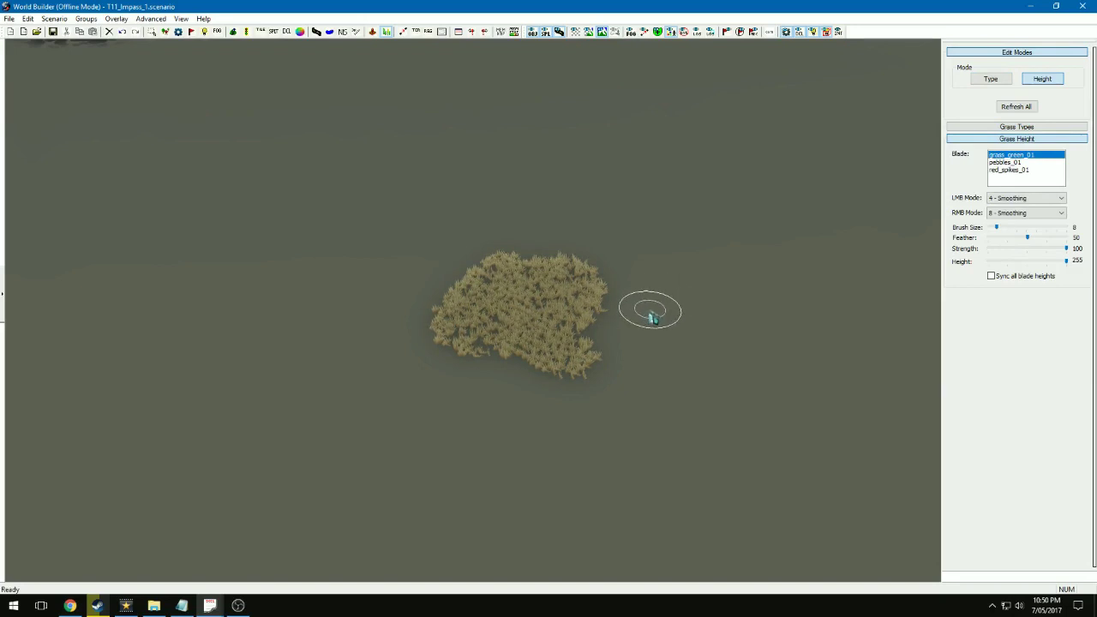
pyautogui.press('2')
pyautogui.press('4')
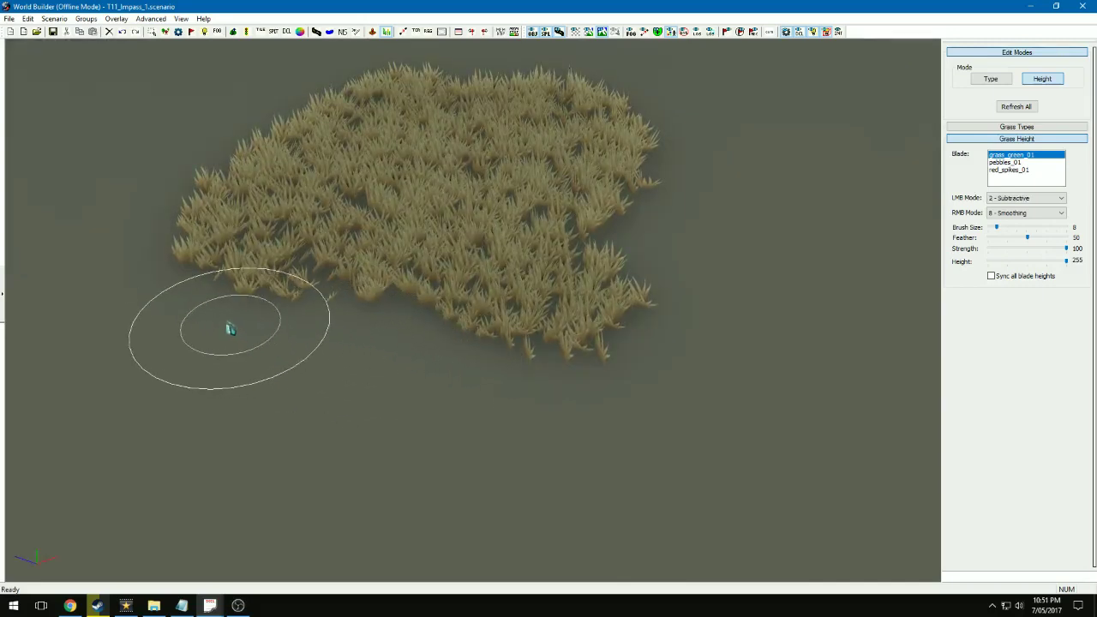
pyautogui.moveTo(229, 329)
pyautogui.mouseDown()
pyautogui.moveTo(173, 286)
pyautogui.moveTo(172, 249)
pyautogui.moveTo(174, 232)
pyautogui.moveTo(237, 201)
pyautogui.moveTo(347, 198)
pyautogui.moveTo(442, 247)
pyautogui.mouseUp()
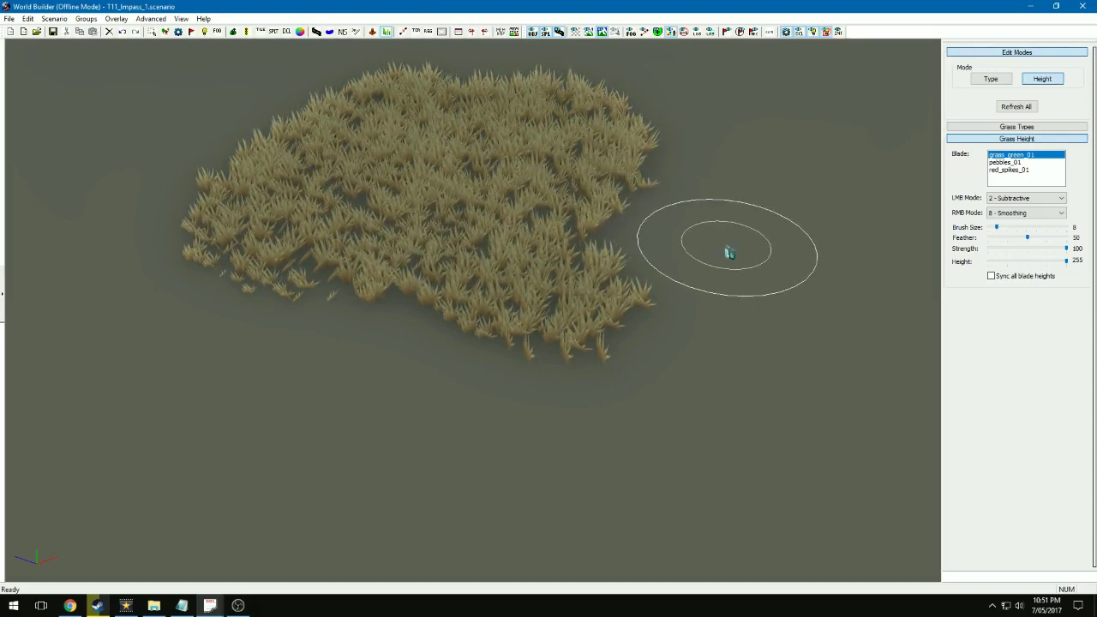
# - Paint red_spikes_01 grass into the tan patch, spreading it leftward
pyautogui.click(992, 80)
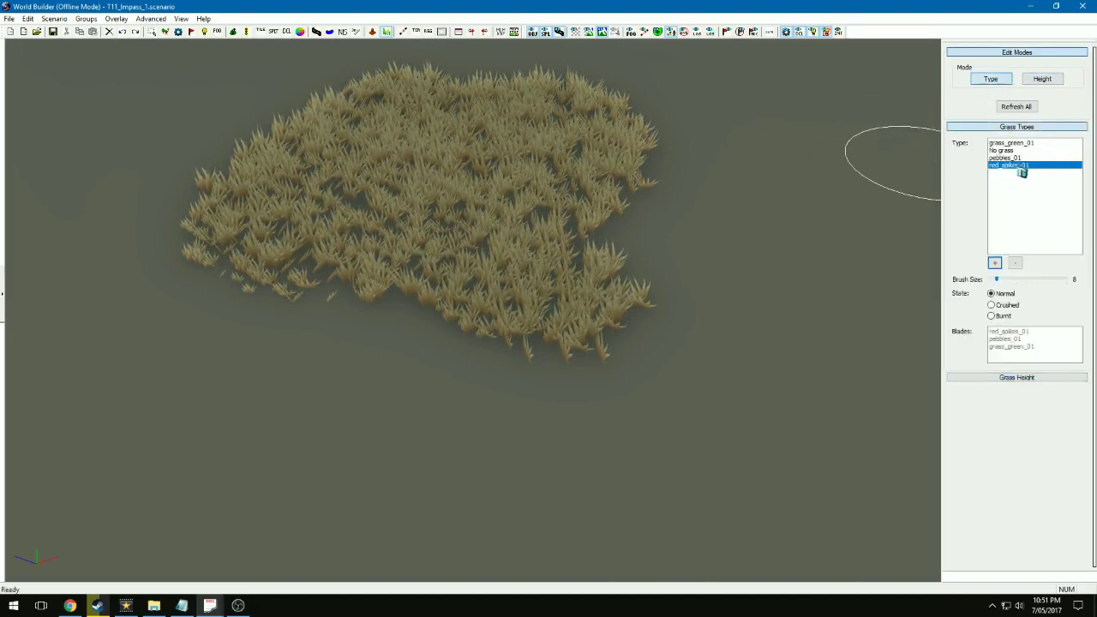
pyautogui.click(995, 264)
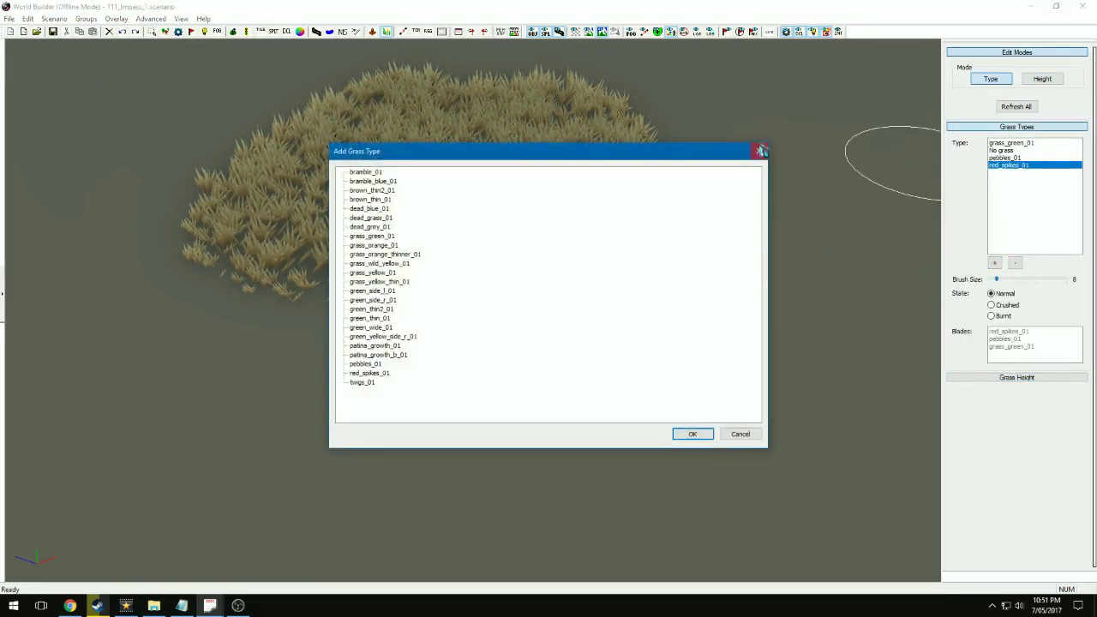
pyautogui.click(761, 151)
pyautogui.click(669, 248)
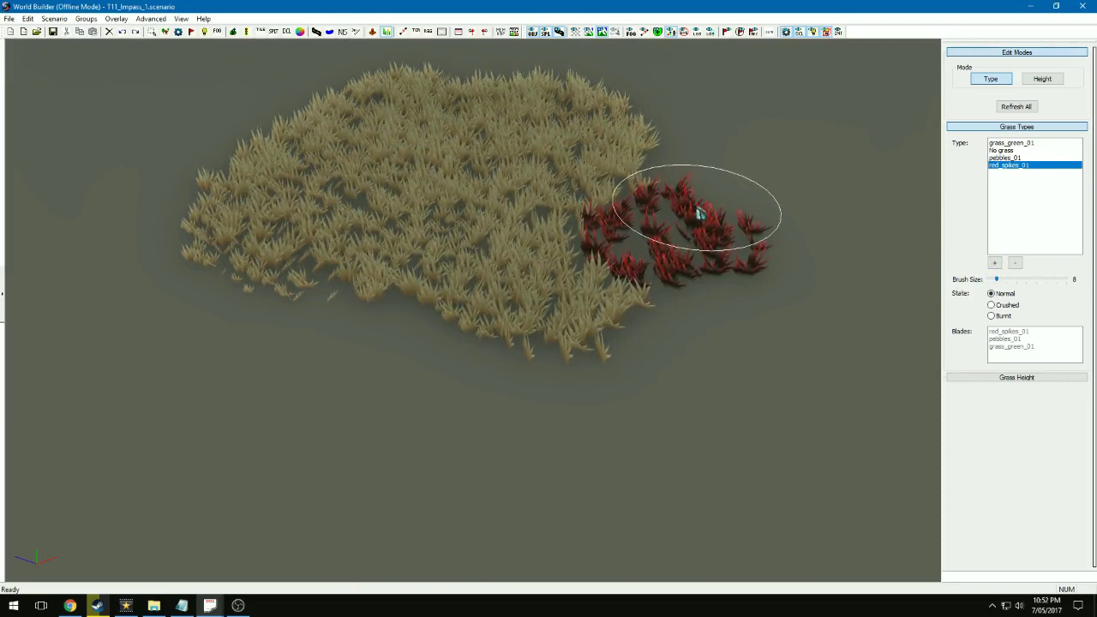
pyautogui.click(627, 215)
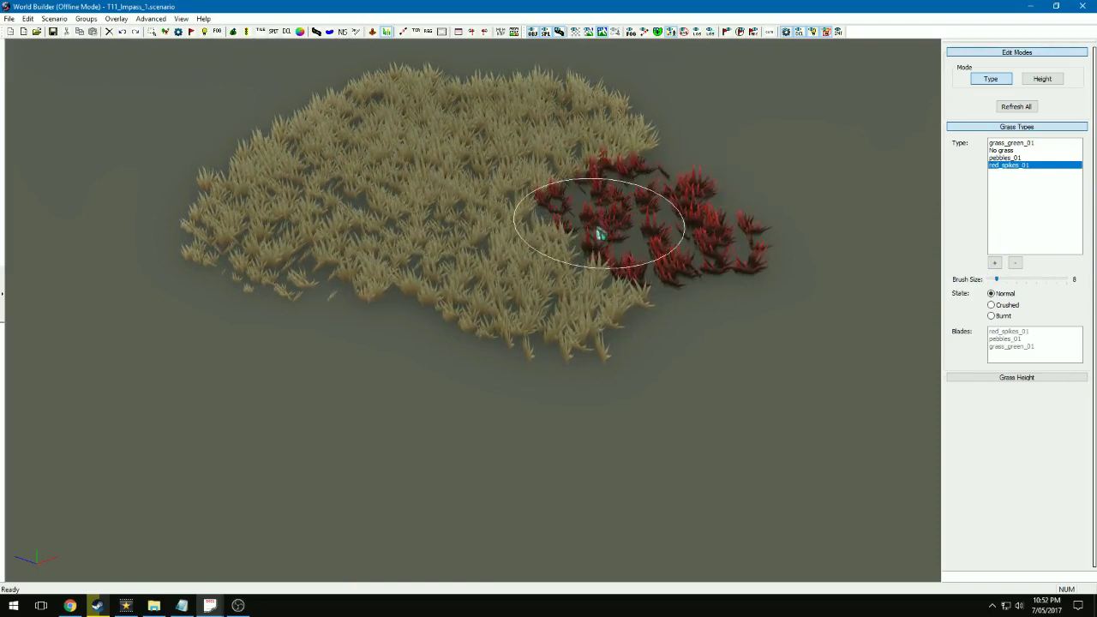
pyautogui.moveTo(600, 233)
pyautogui.mouseDown()
pyautogui.moveTo(601, 245)
pyautogui.moveTo(568, 213)
pyautogui.moveTo(549, 228)
pyautogui.moveTo(598, 213)
pyautogui.mouseUp()
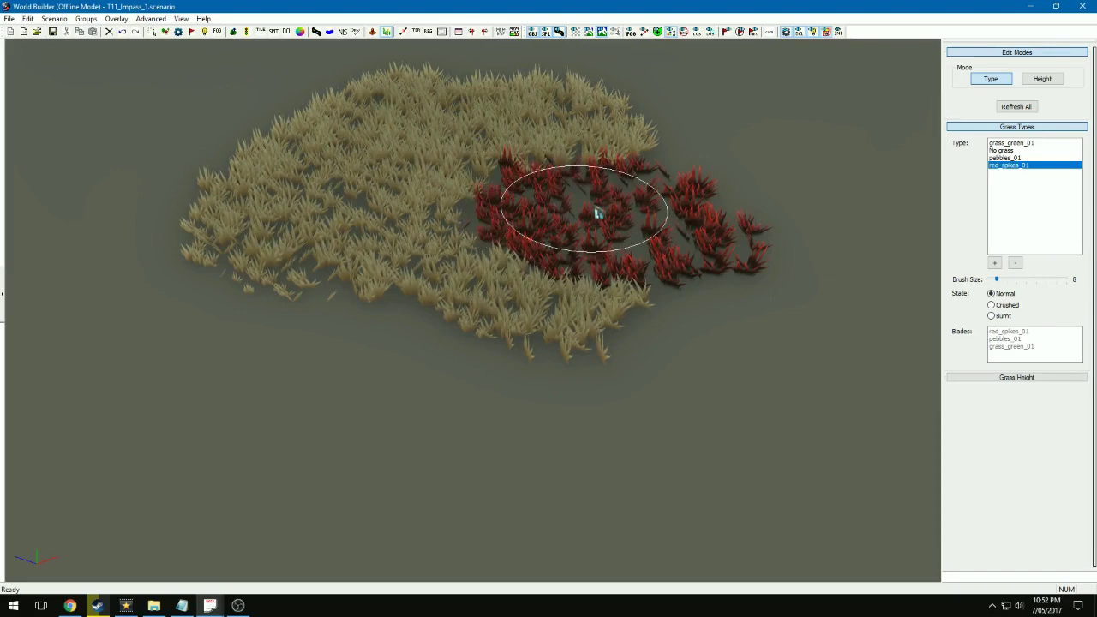
# - Erase part of the patch with No grass, then paint a red spiky clump in Crushed and Burnt states
pyautogui.click(1008, 151)
pyautogui.moveTo(797, 218)
pyautogui.mouseDown()
pyautogui.moveTo(595, 303)
pyautogui.moveTo(360, 259)
pyautogui.moveTo(266, 196)
pyautogui.moveTo(588, 106)
pyautogui.moveTo(595, 226)
pyautogui.moveTo(566, 343)
pyautogui.mouseUp()
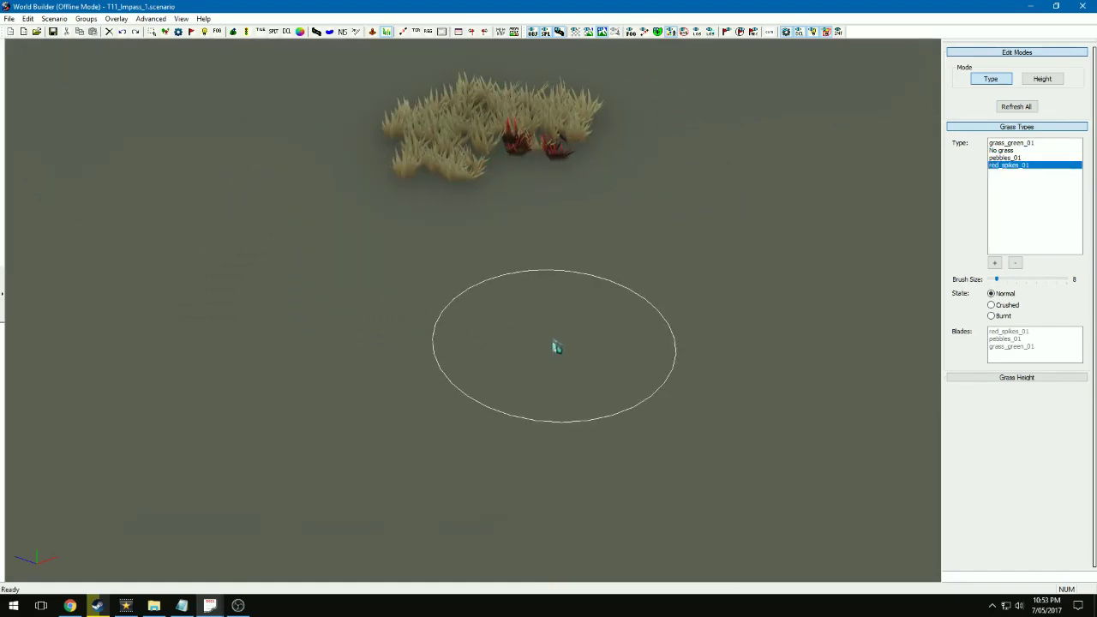
pyautogui.click(556, 346)
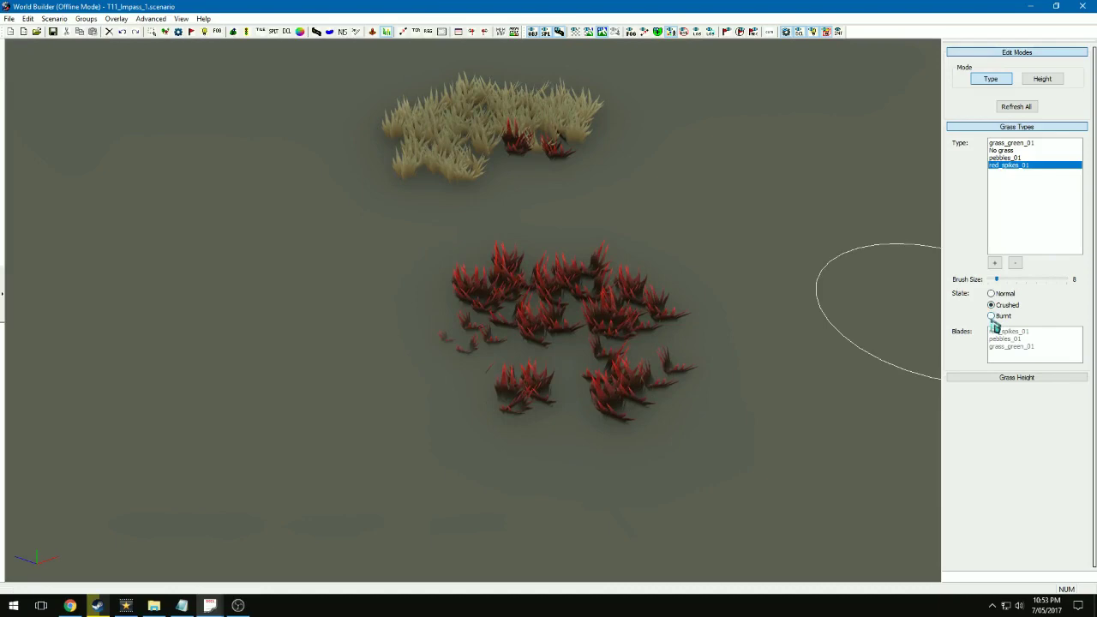
pyautogui.moveTo(784, 372); pyautogui.dragTo(749, 404)
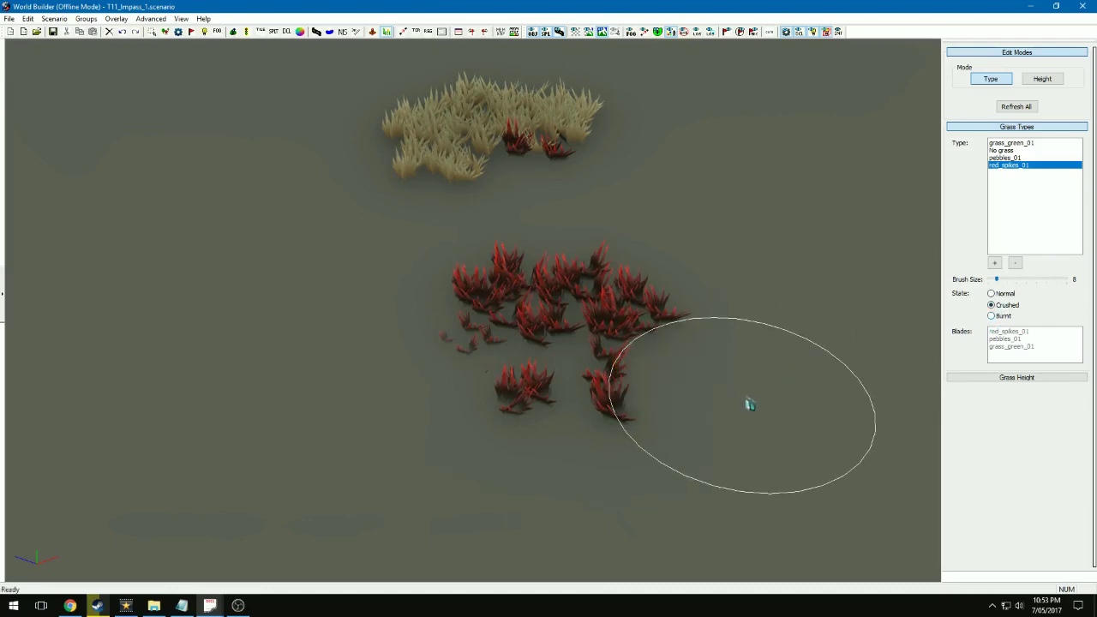
pyautogui.click(991, 316)
pyautogui.click(438, 395)
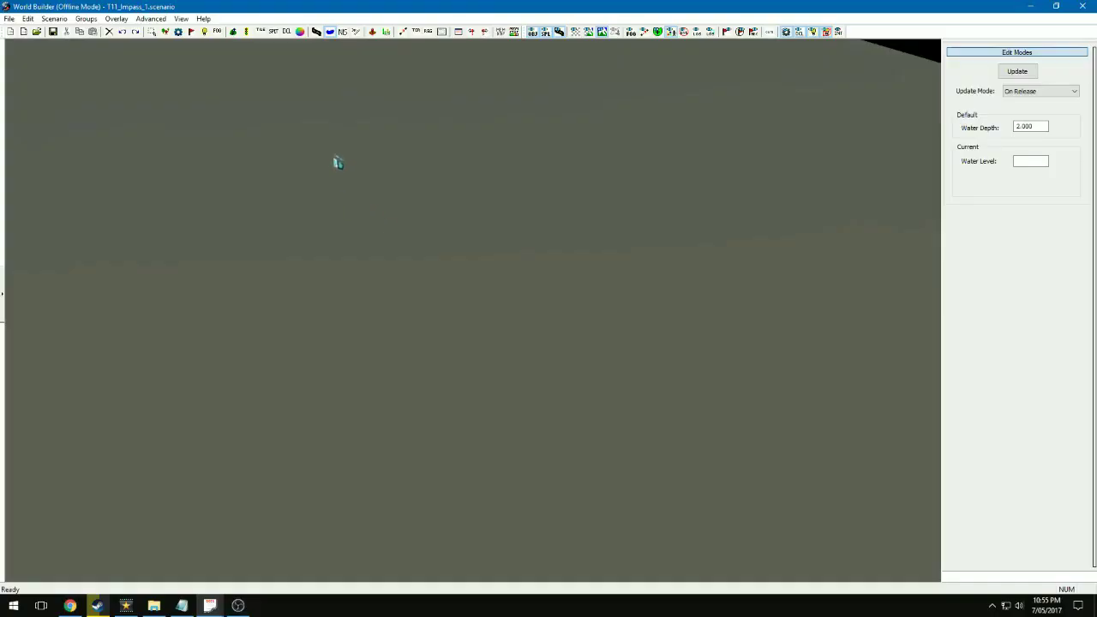
# - Dig a circular crater at height 5 using a size-26 terrain height brush
pyautogui.click(233, 33)
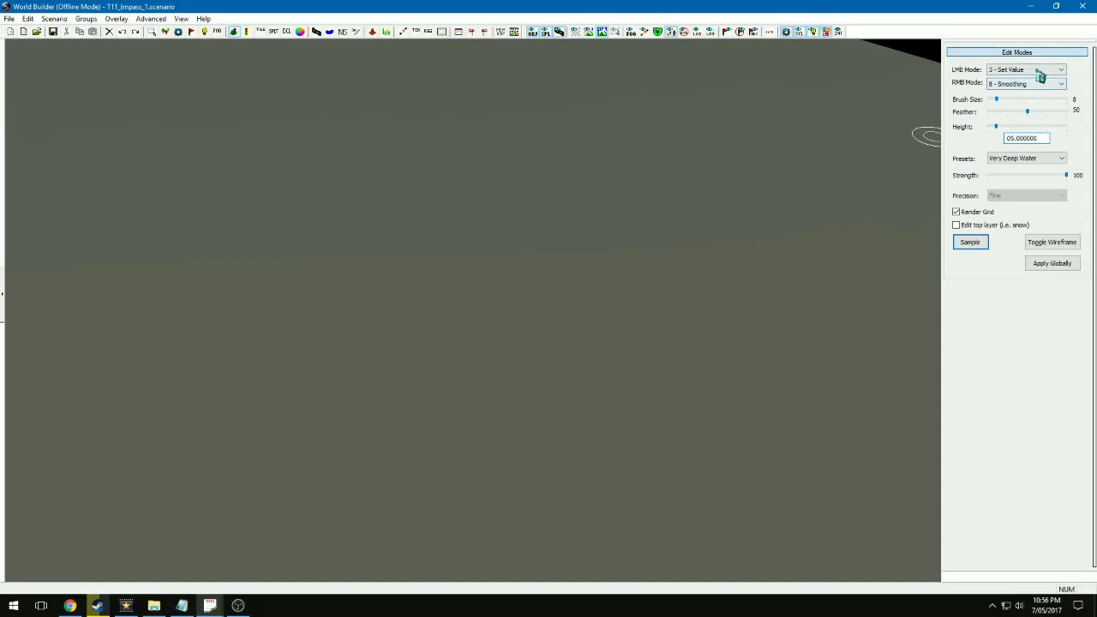
pyautogui.click(1013, 107)
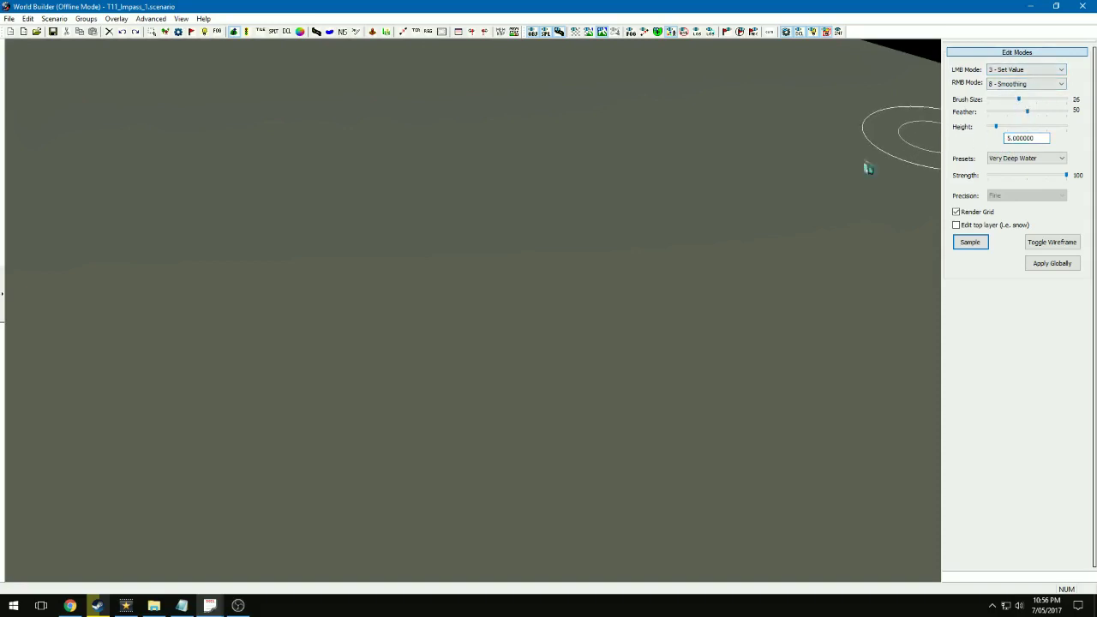
pyautogui.moveTo(455, 203)
pyautogui.mouseDown()
pyautogui.moveTo(480, 296)
pyautogui.moveTo(501, 226)
pyautogui.moveTo(411, 326)
pyautogui.moveTo(382, 228)
pyautogui.moveTo(490, 235)
pyautogui.moveTo(450, 242)
pyautogui.mouseUp()
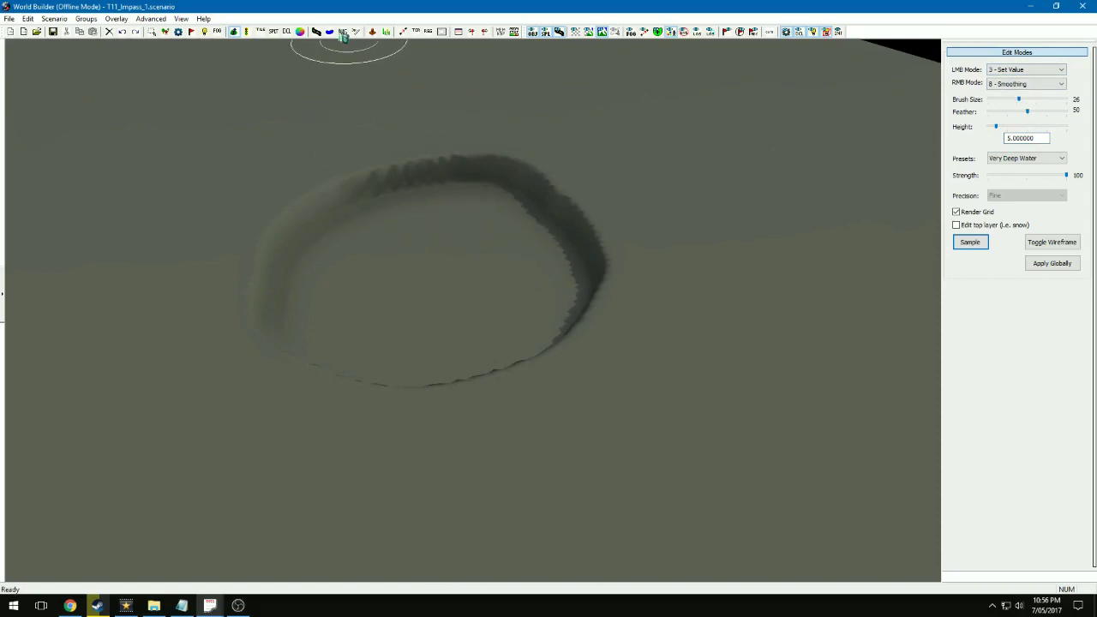
pyautogui.click(333, 33)
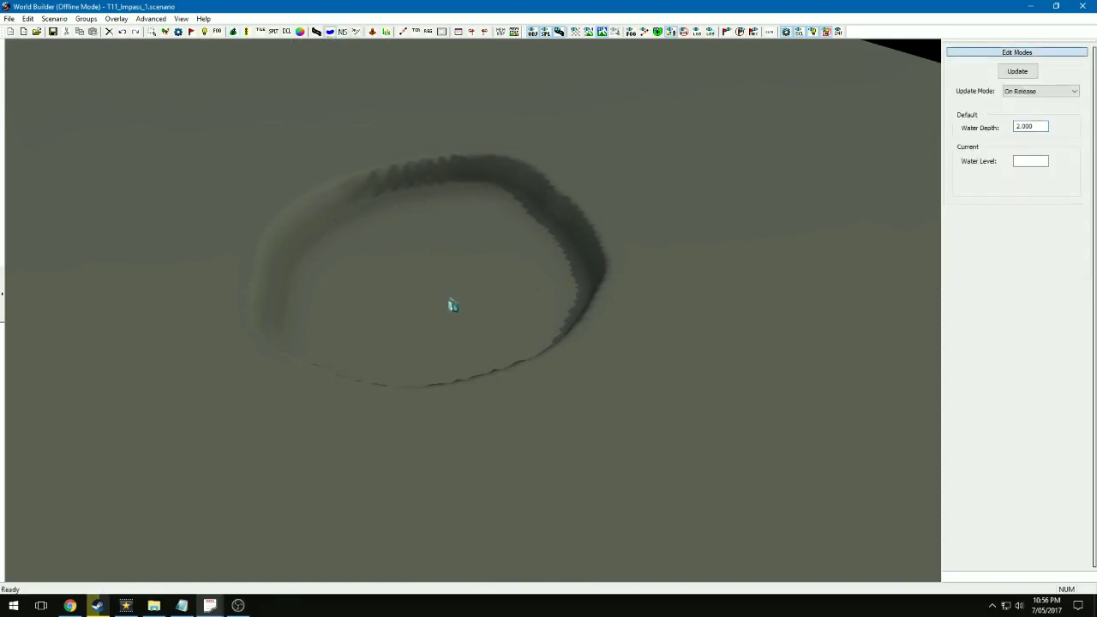
# - Place water inside the crater at a water level of 7.000
pyautogui.click(451, 304)
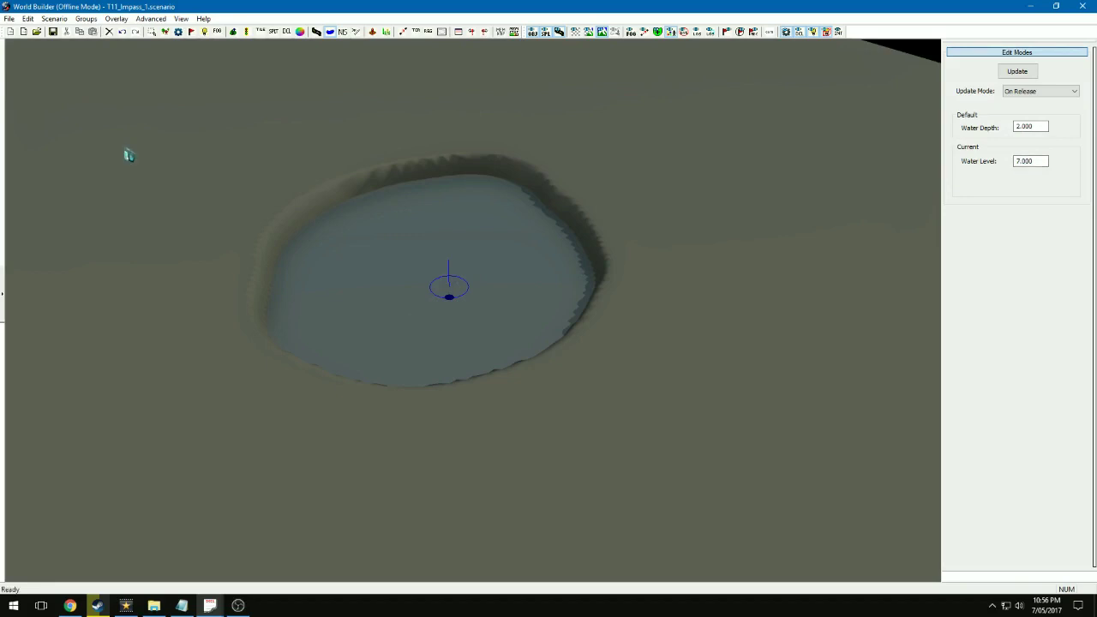
# - Set the Water / Lava surface material to lava_rocks in Terrain Properties and apply it
pyautogui.click(57, 18)
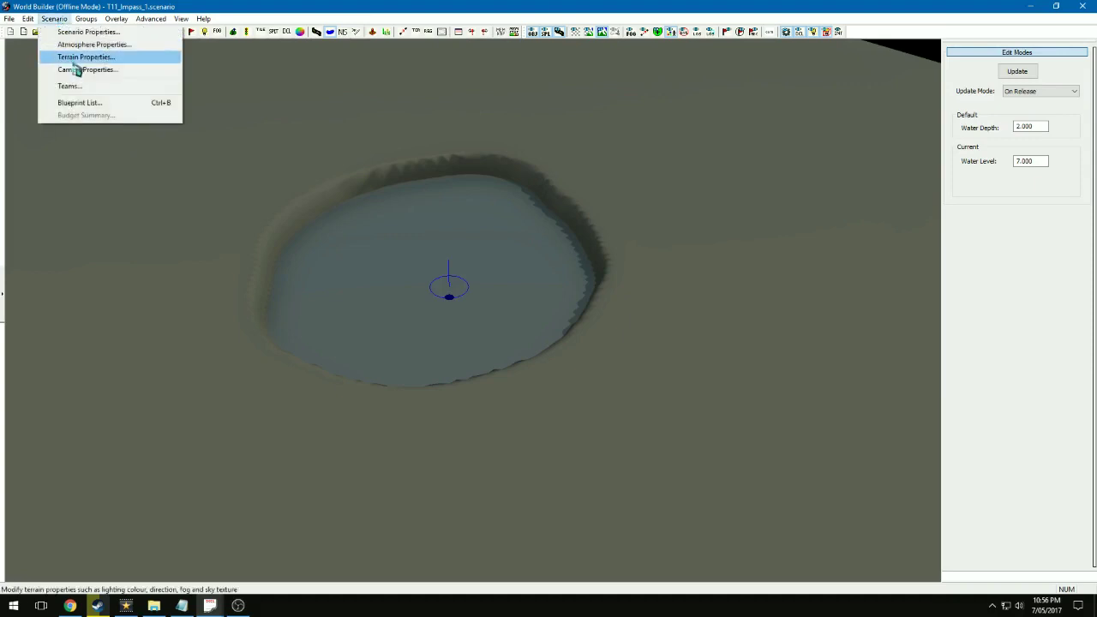
pyautogui.click(75, 56)
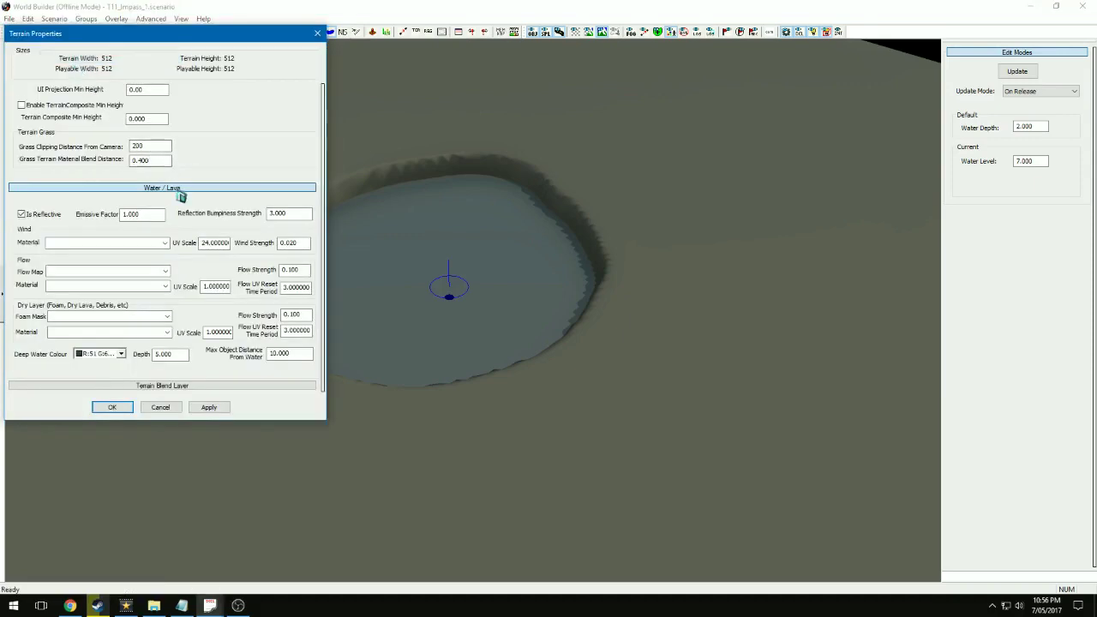
pyautogui.click(181, 195)
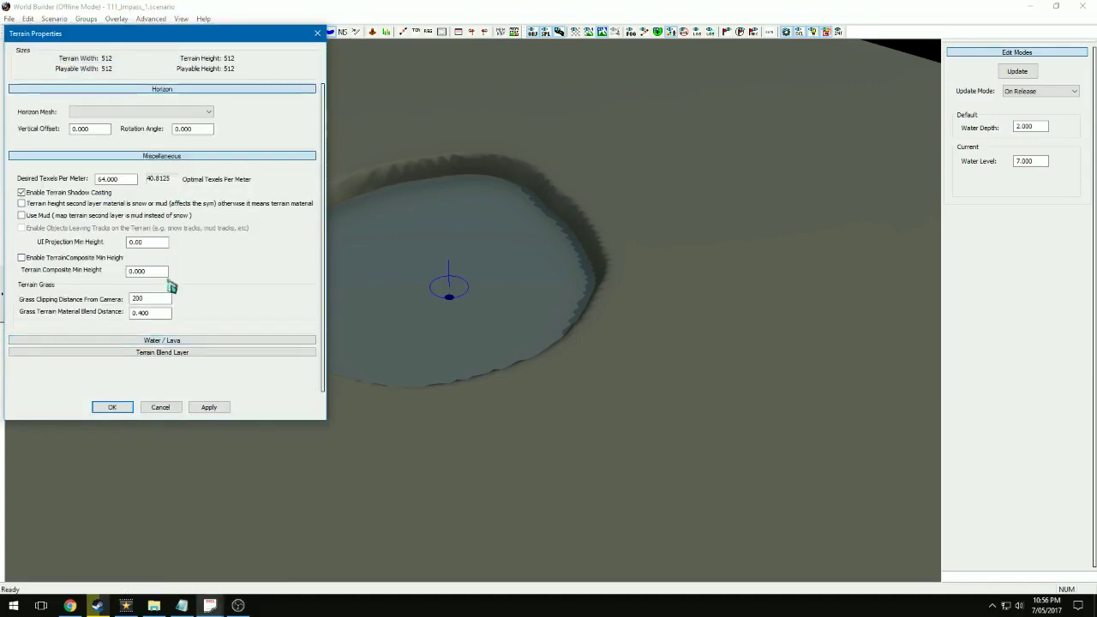
pyautogui.click(182, 342)
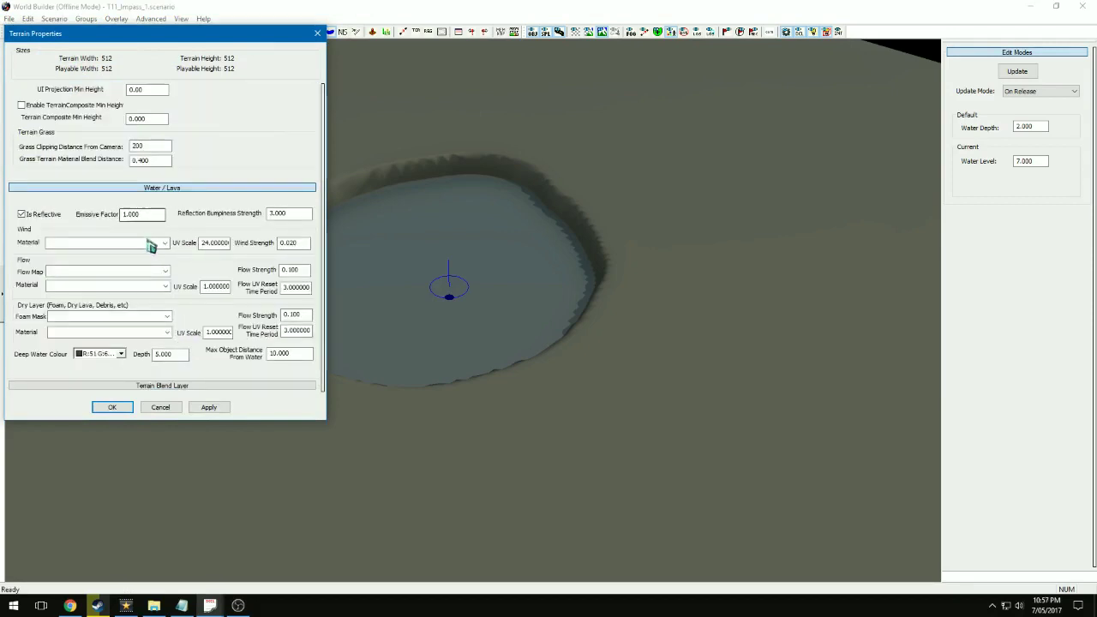
pyautogui.click(165, 244)
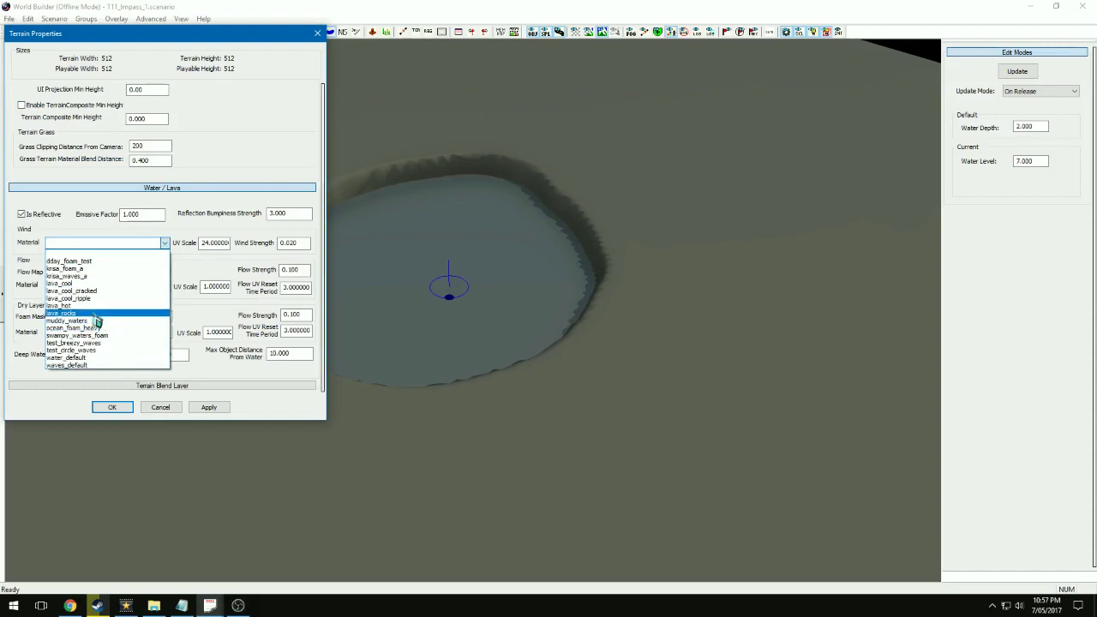
pyautogui.click(61, 313)
pyautogui.click(208, 409)
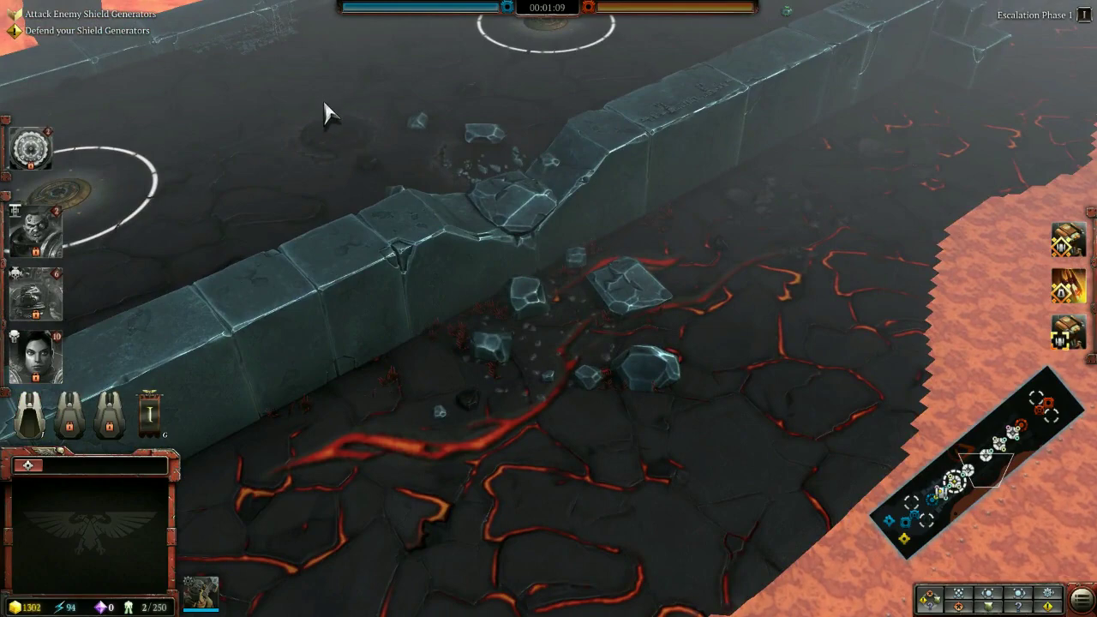
# - Pan the match camera north to view the lava rivers beside the stone wall
pyautogui.moveTo(352, 83); pyautogui.dragTo(954, 399, button='middle')
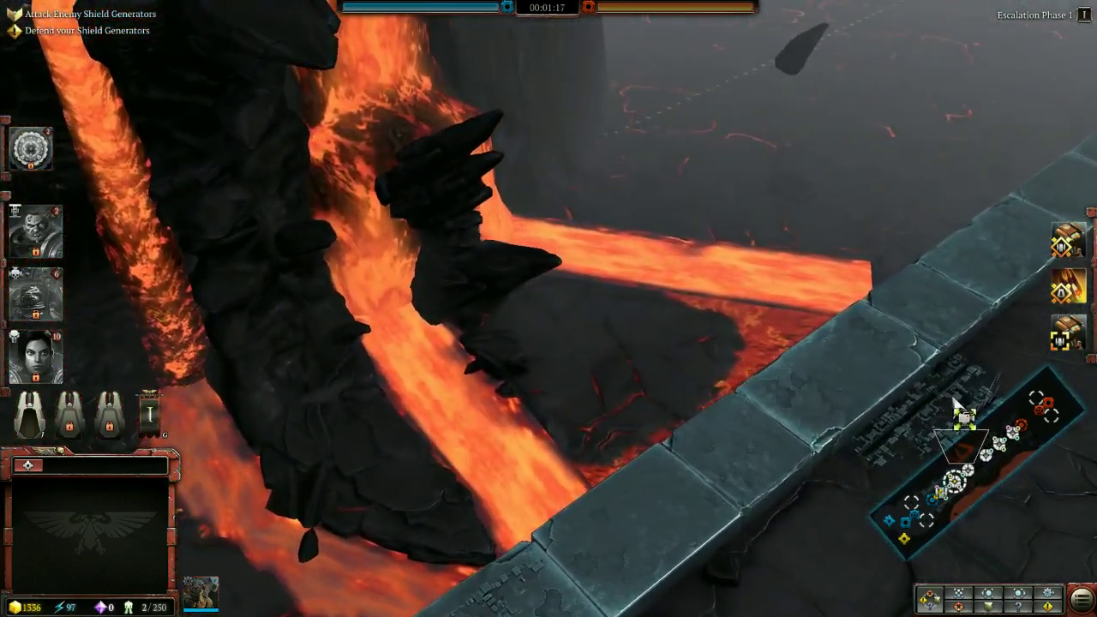